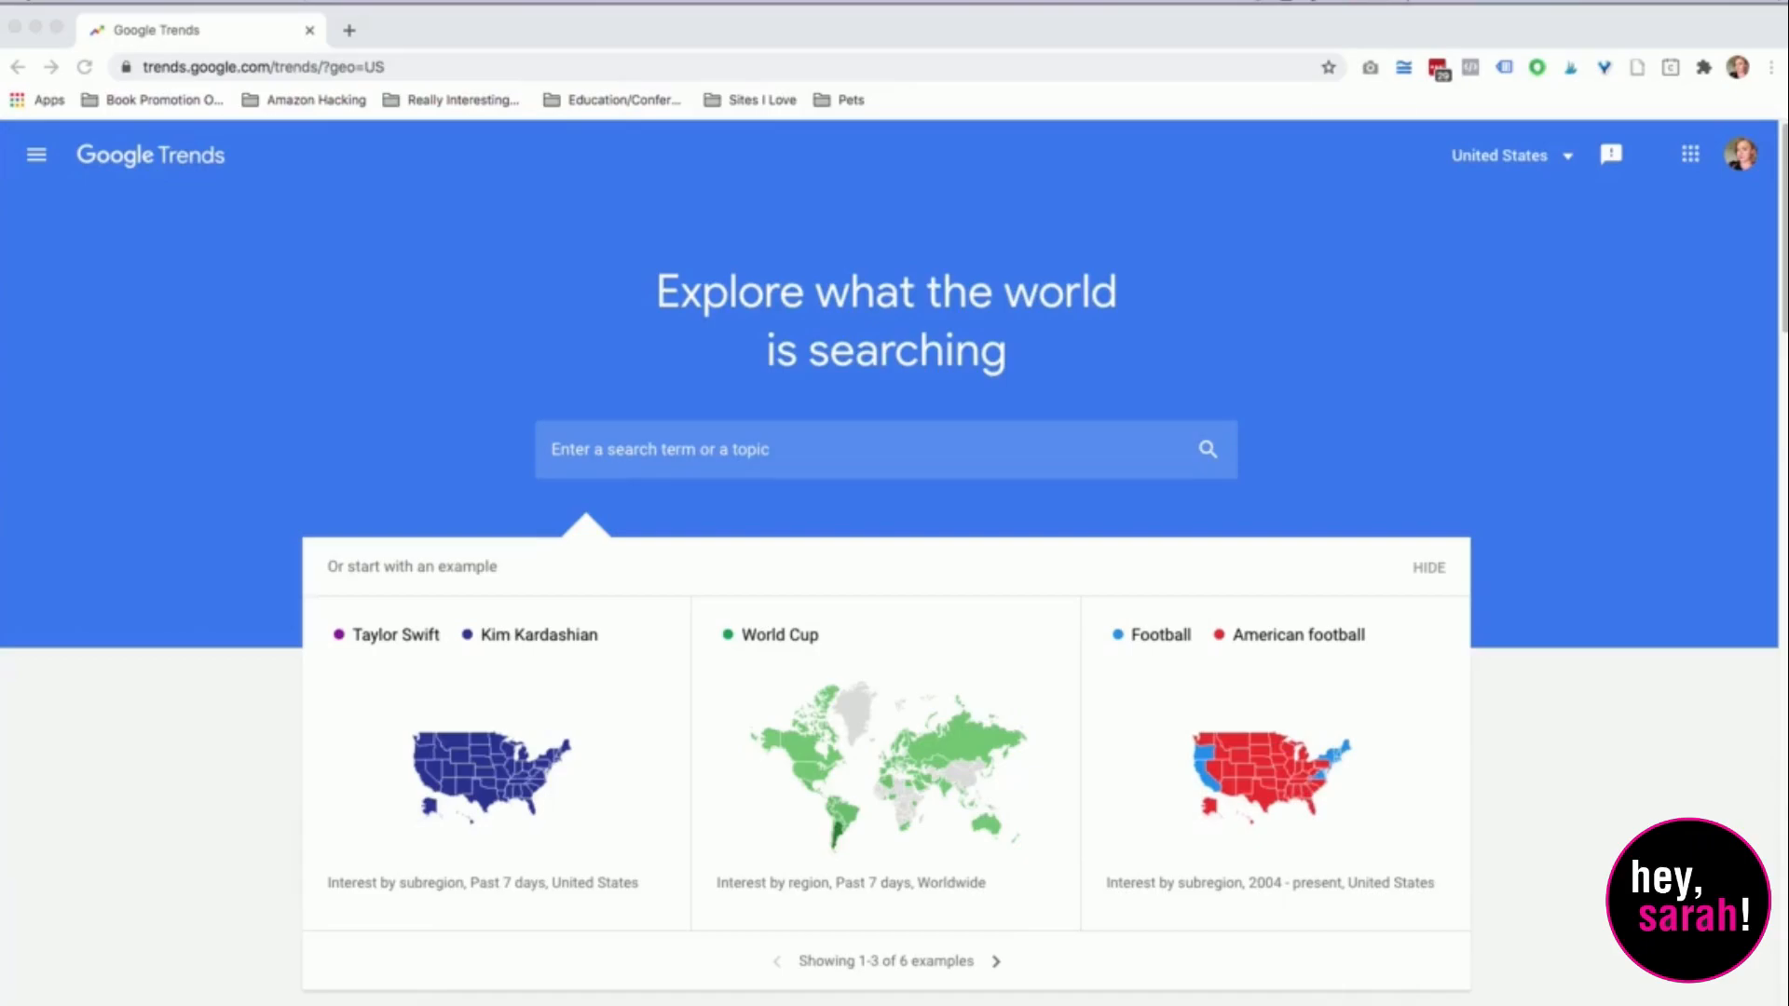
scroll(1627, 988, "down", 4)
scroll(1626, 991, "up", 2)
scroll(1627, 990, "up", 2)
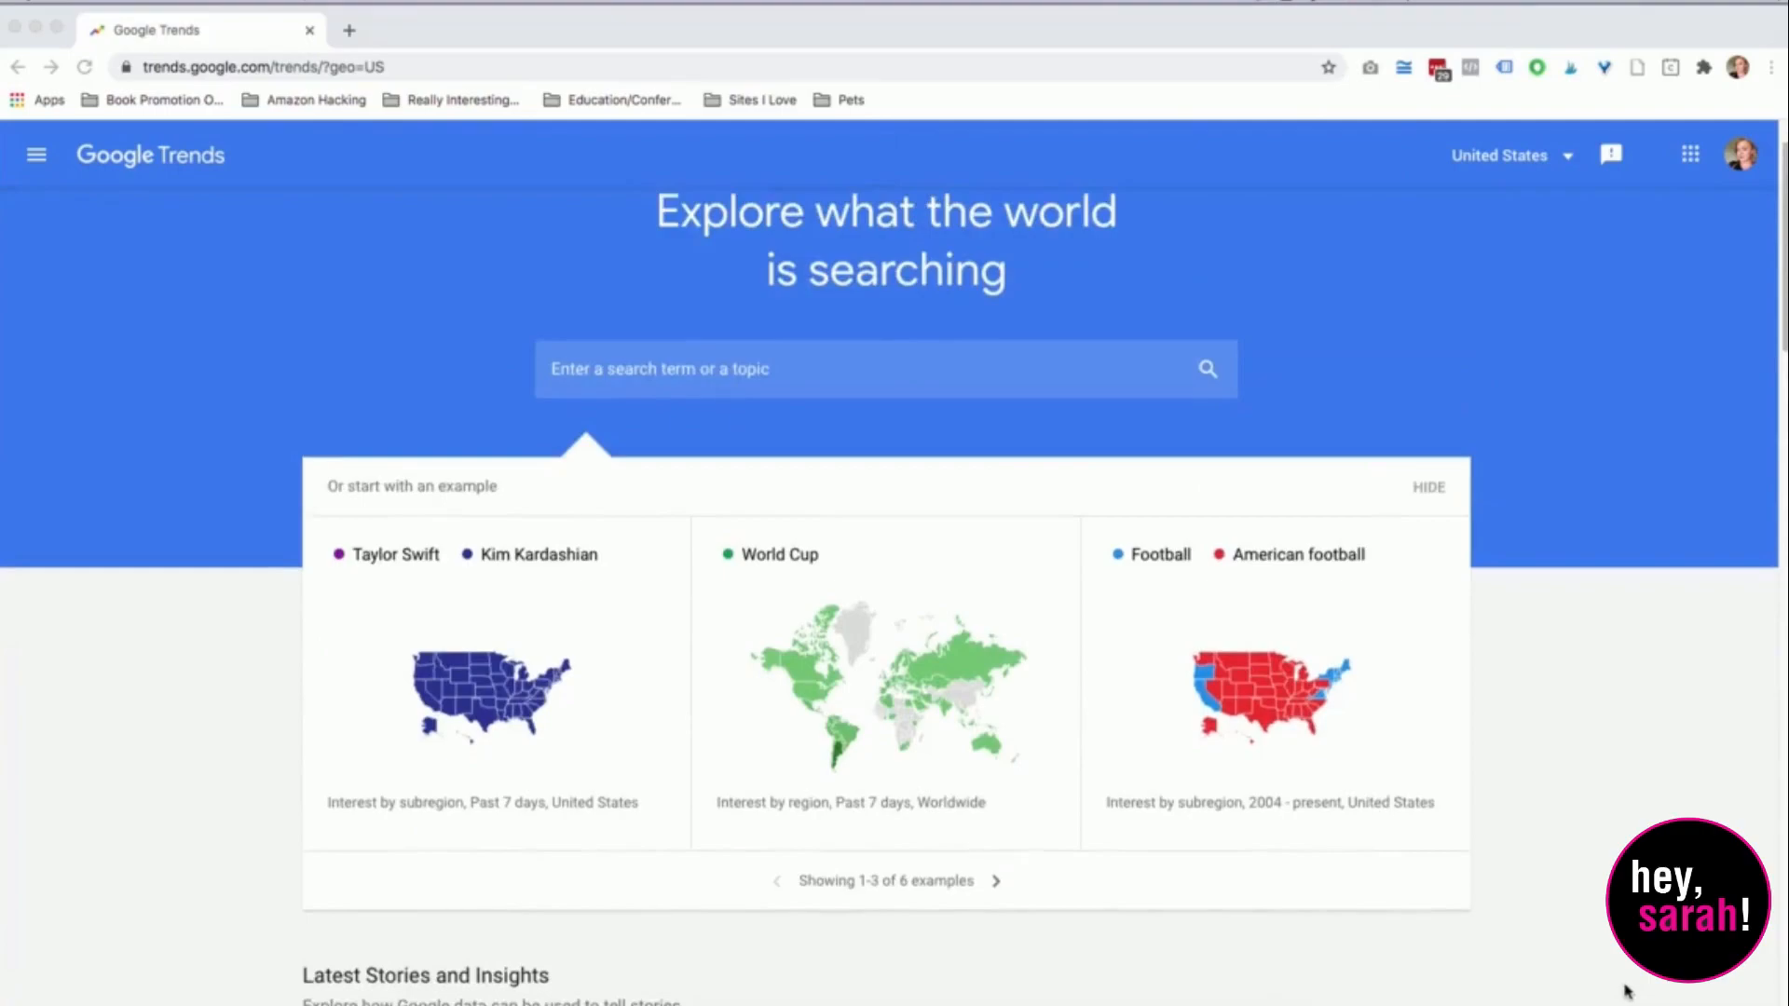
left_click(787, 444)
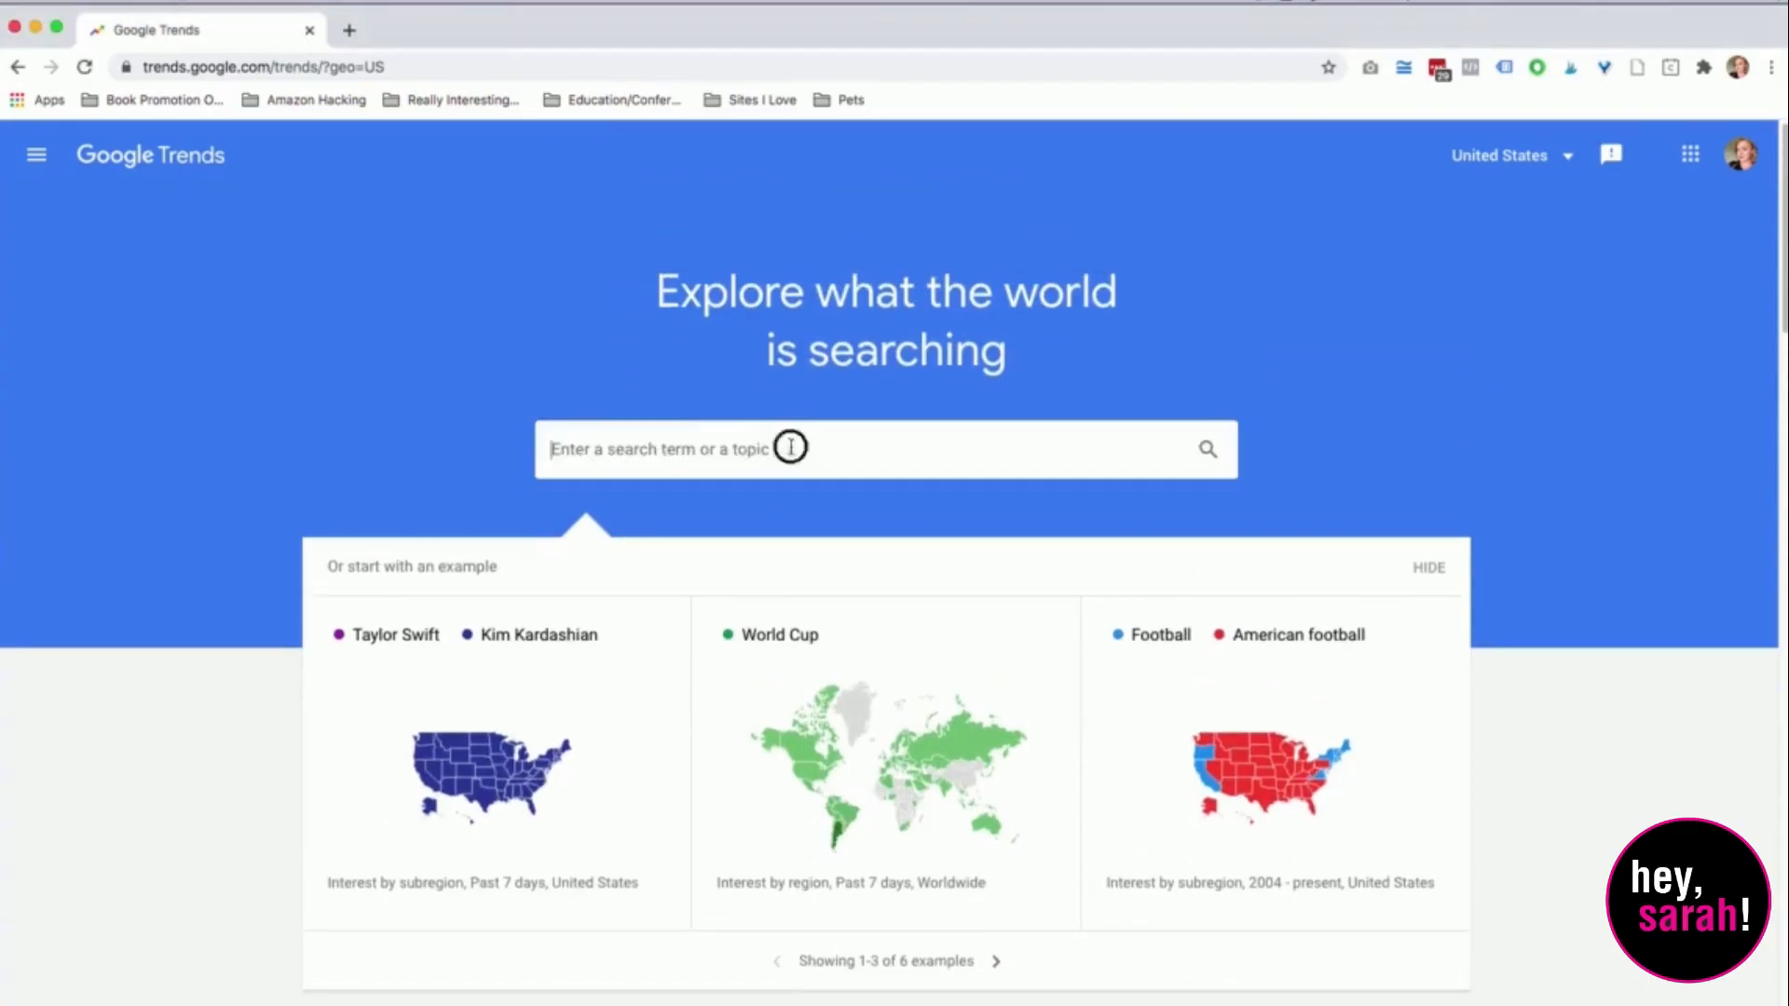
left_click(1647, 775)
Browse the Latest Stories and Insights section and expand it three times to show additional stories
scroll(1645, 792, "down", 1)
scroll(1646, 792, "down", 2)
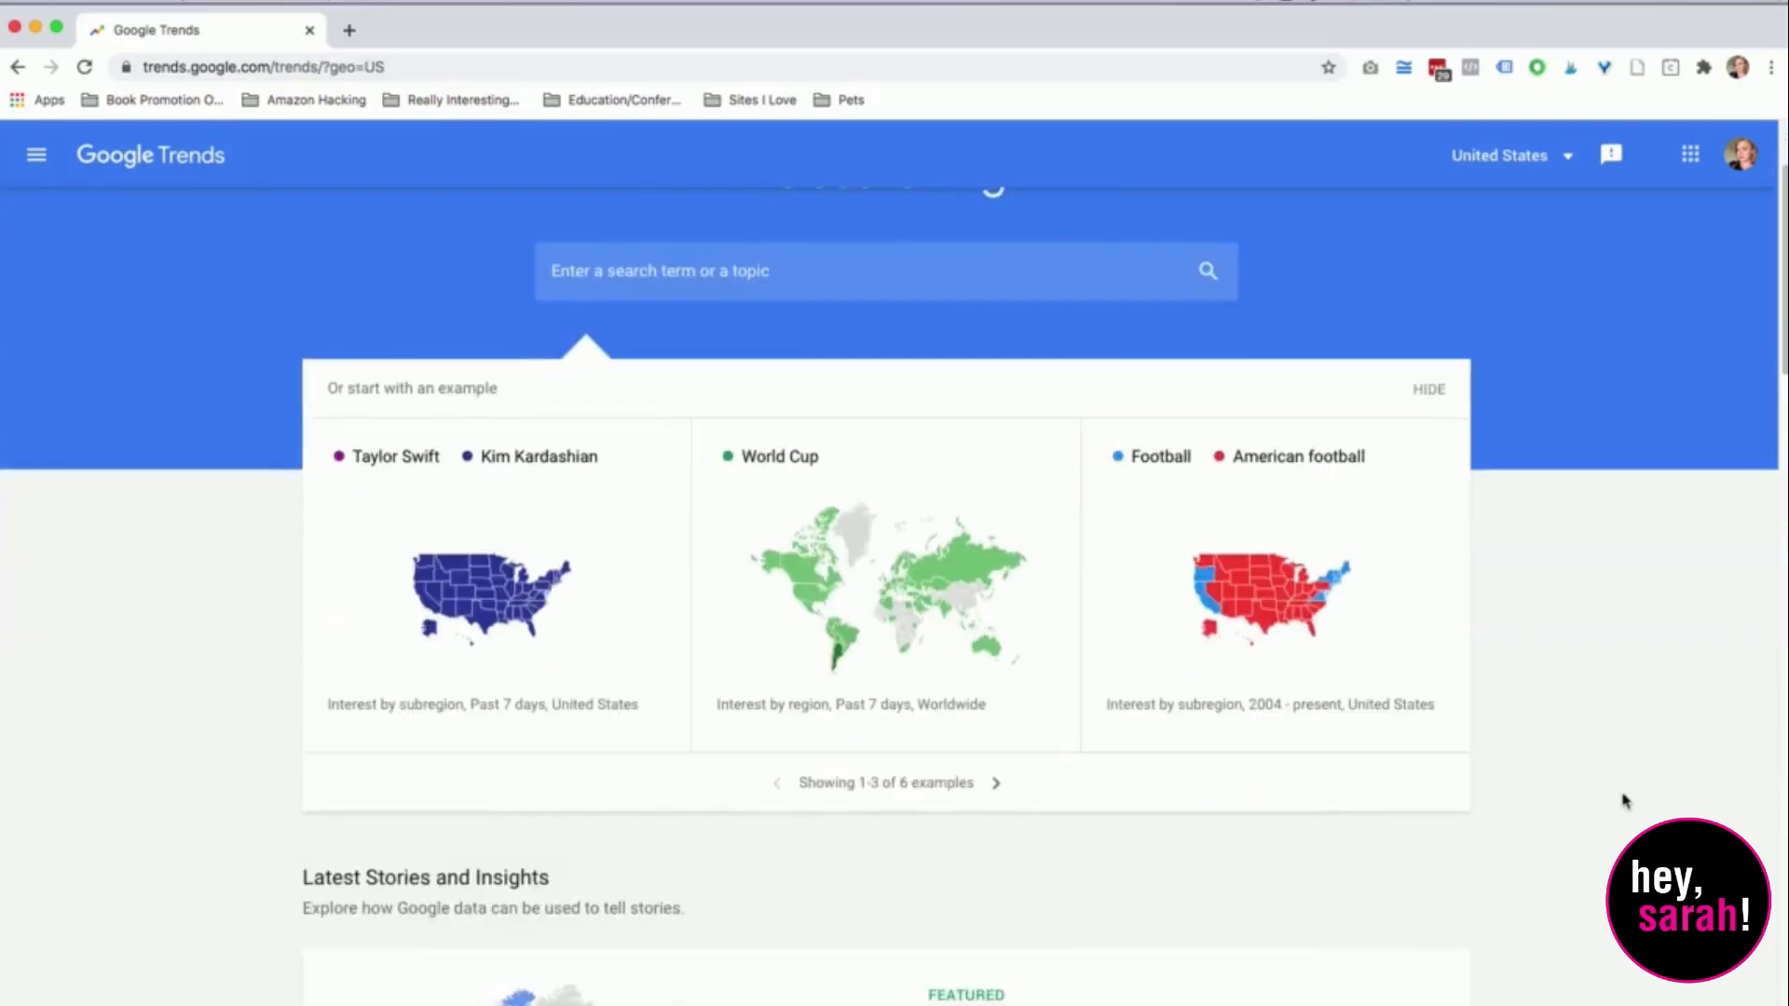
scroll(1623, 800, "down", 2)
scroll(1623, 799, "down", 4)
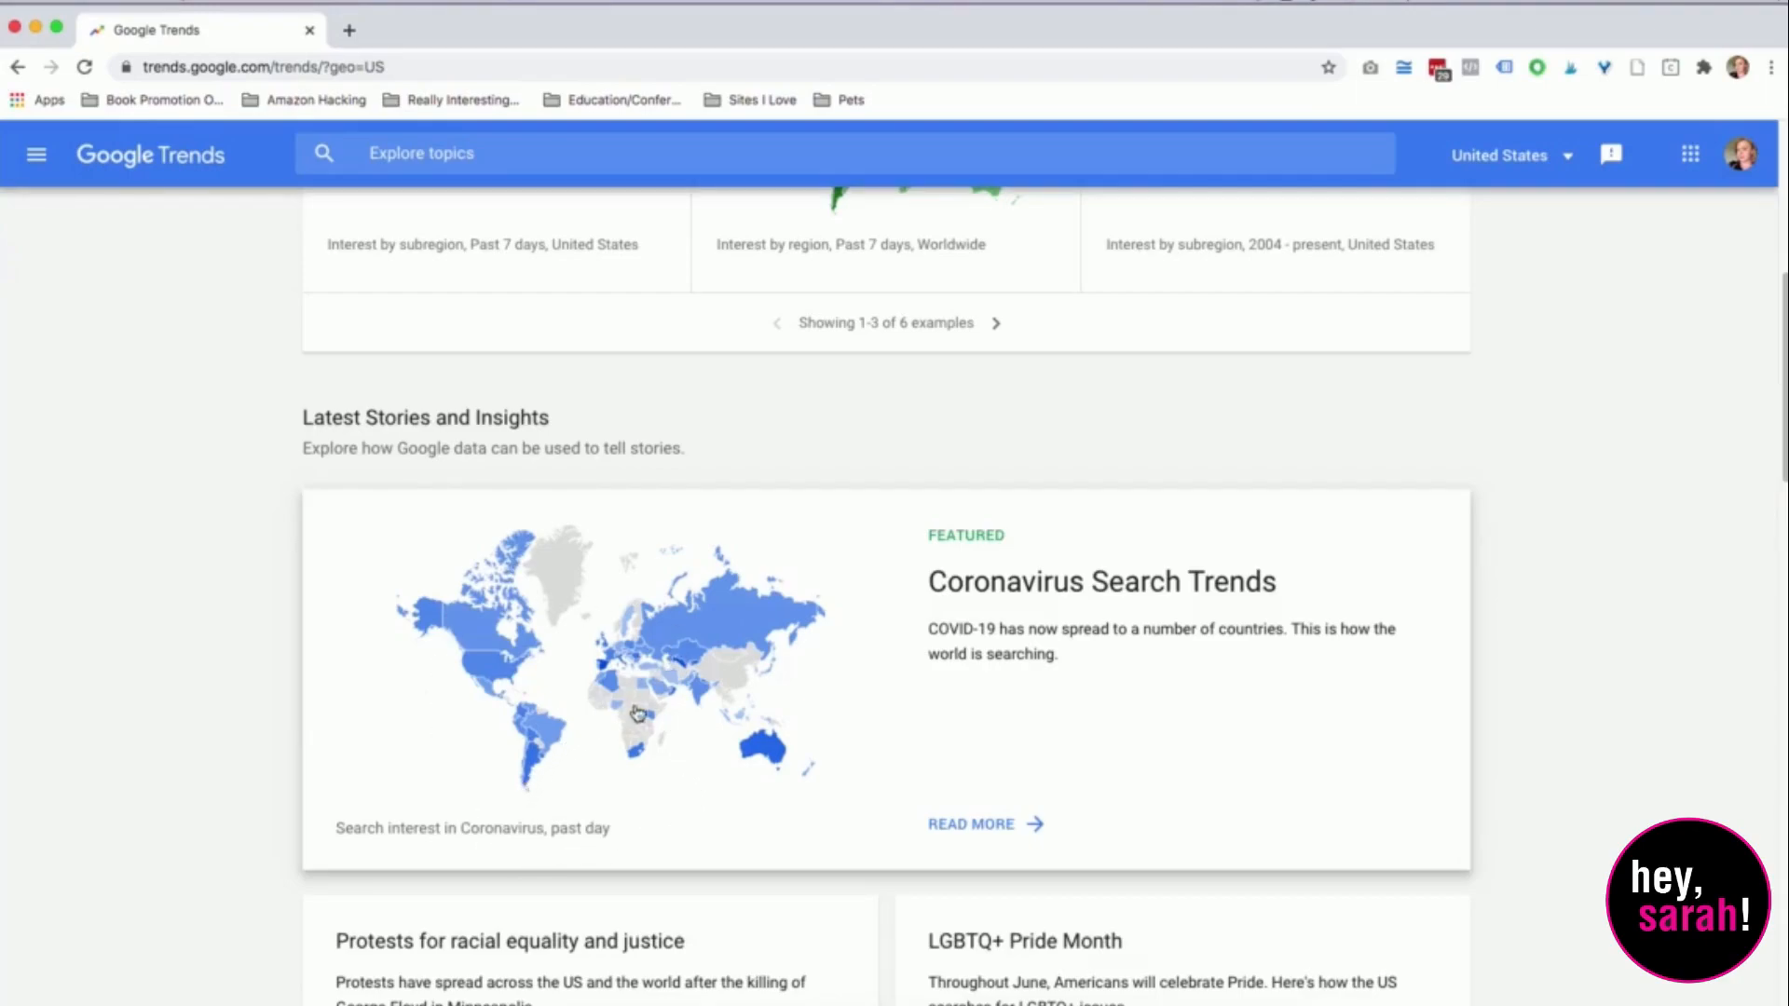
scroll(750, 750, "down", 4)
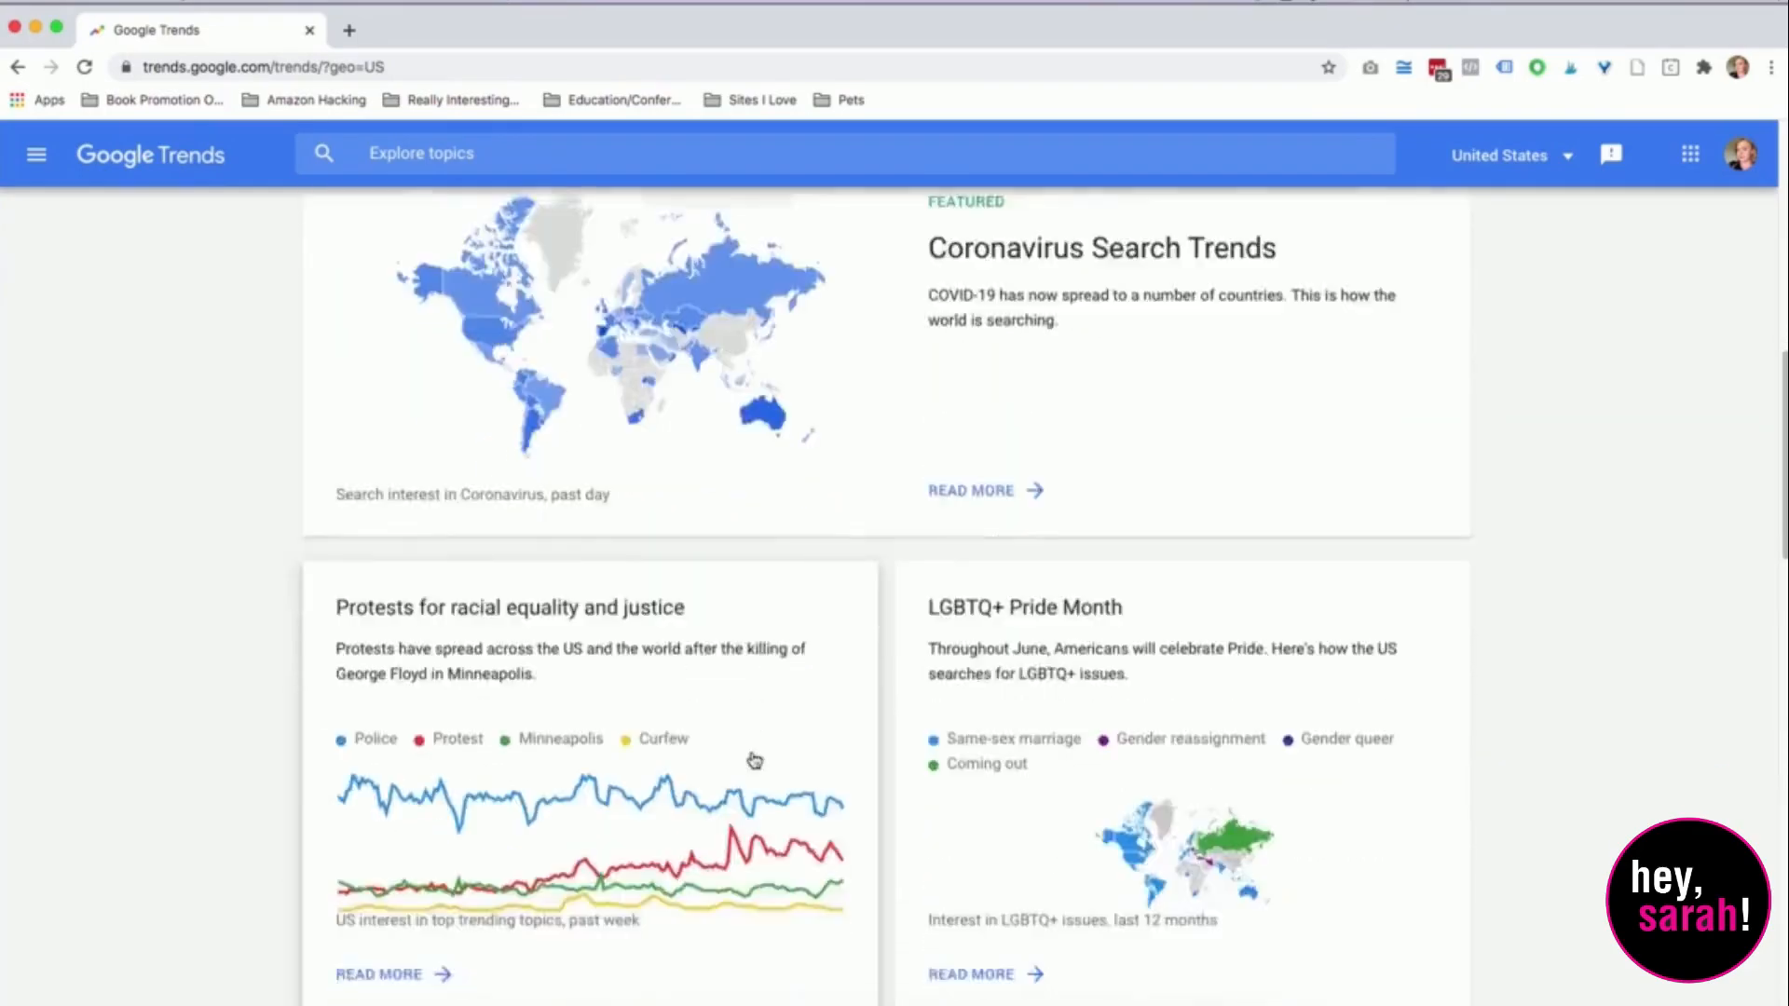
scroll(754, 760, "down", 2)
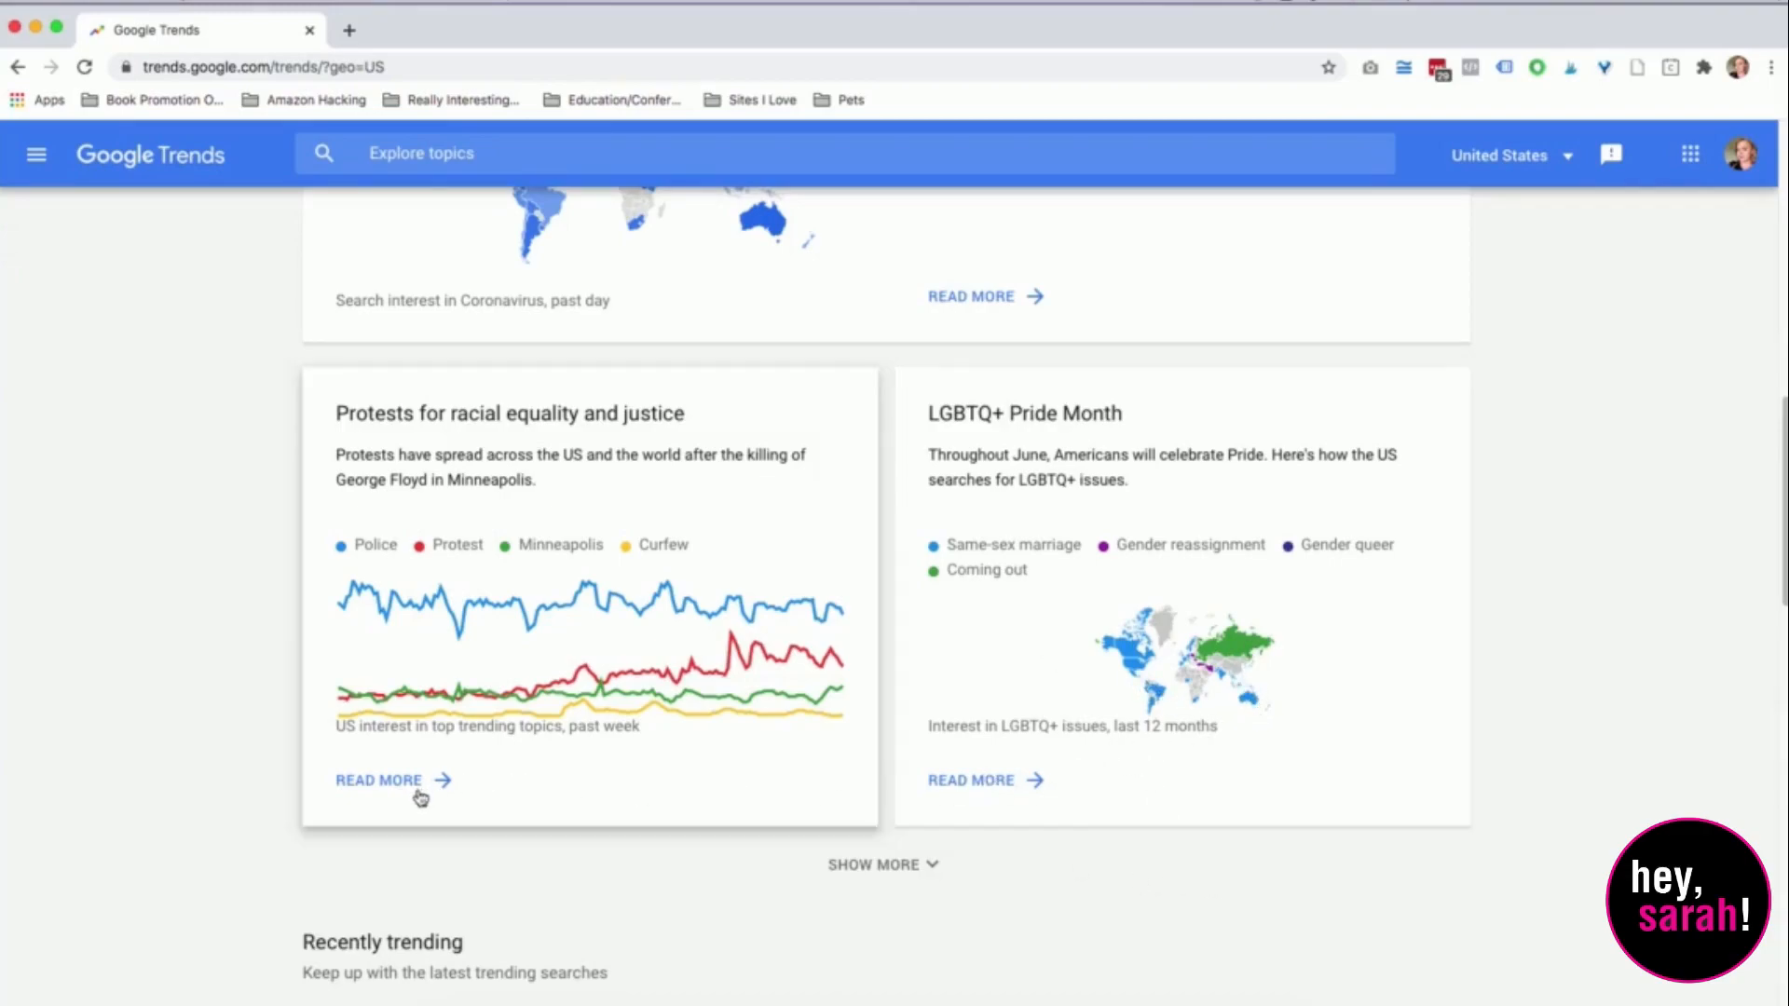
left_click(841, 866)
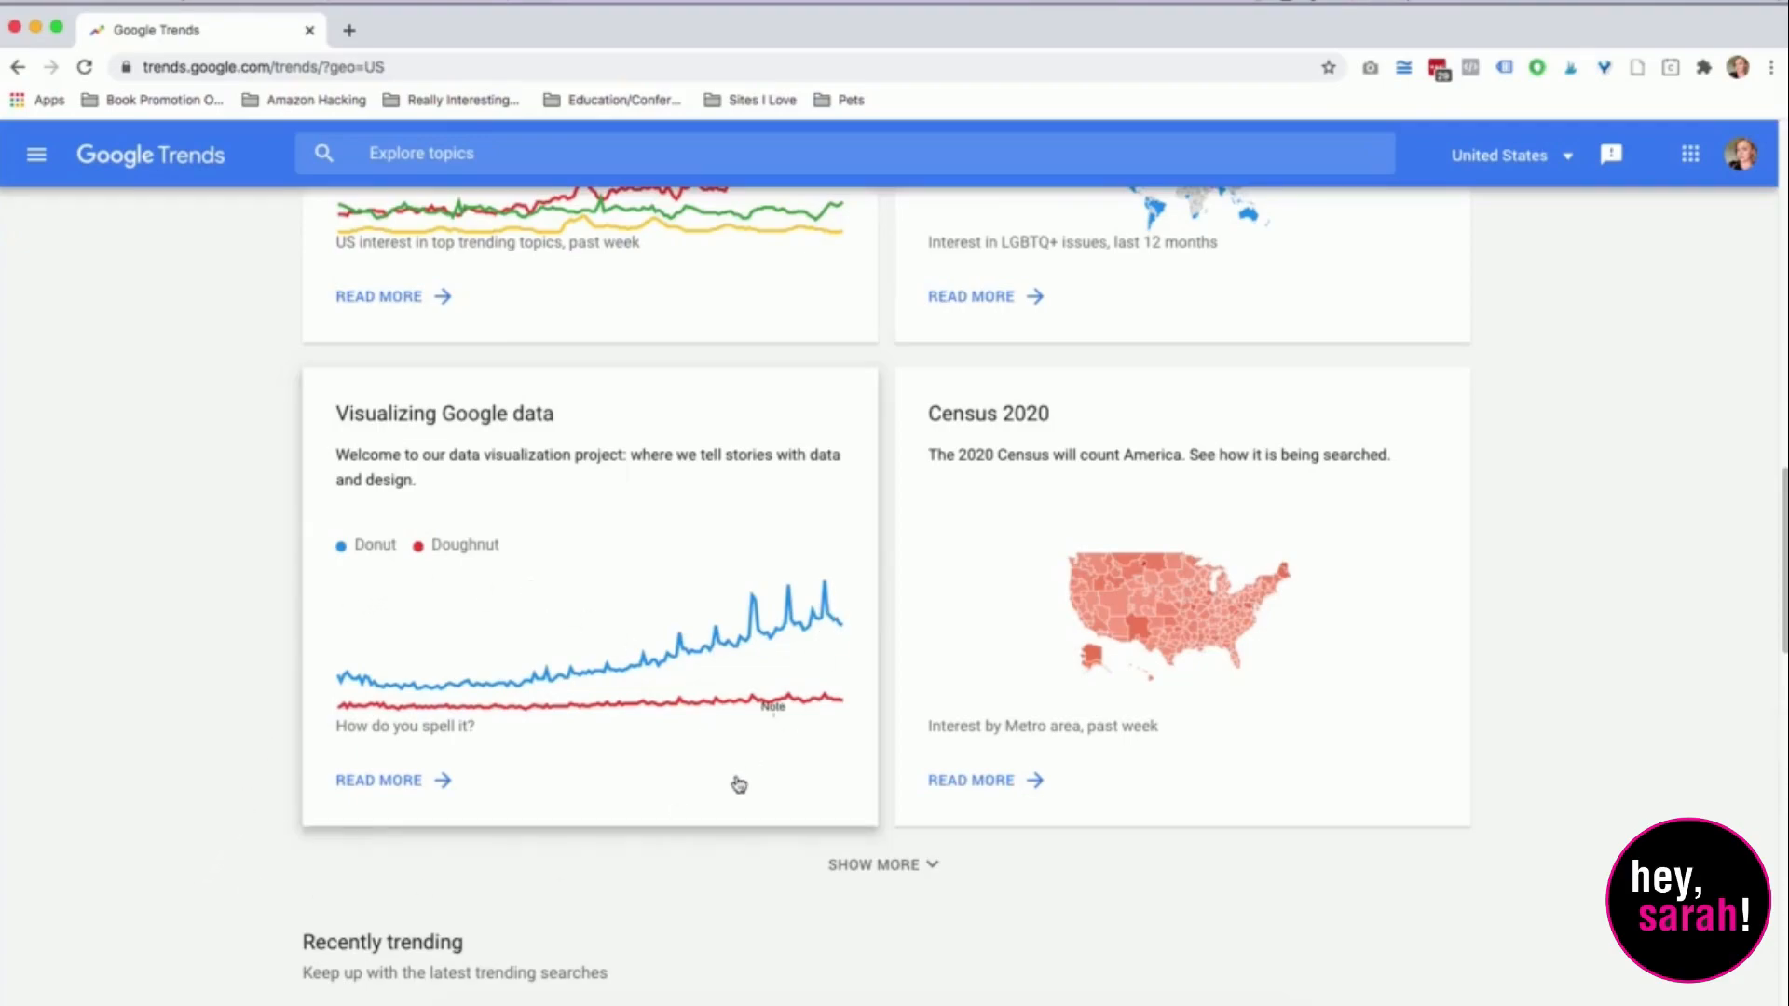
left_click(903, 864)
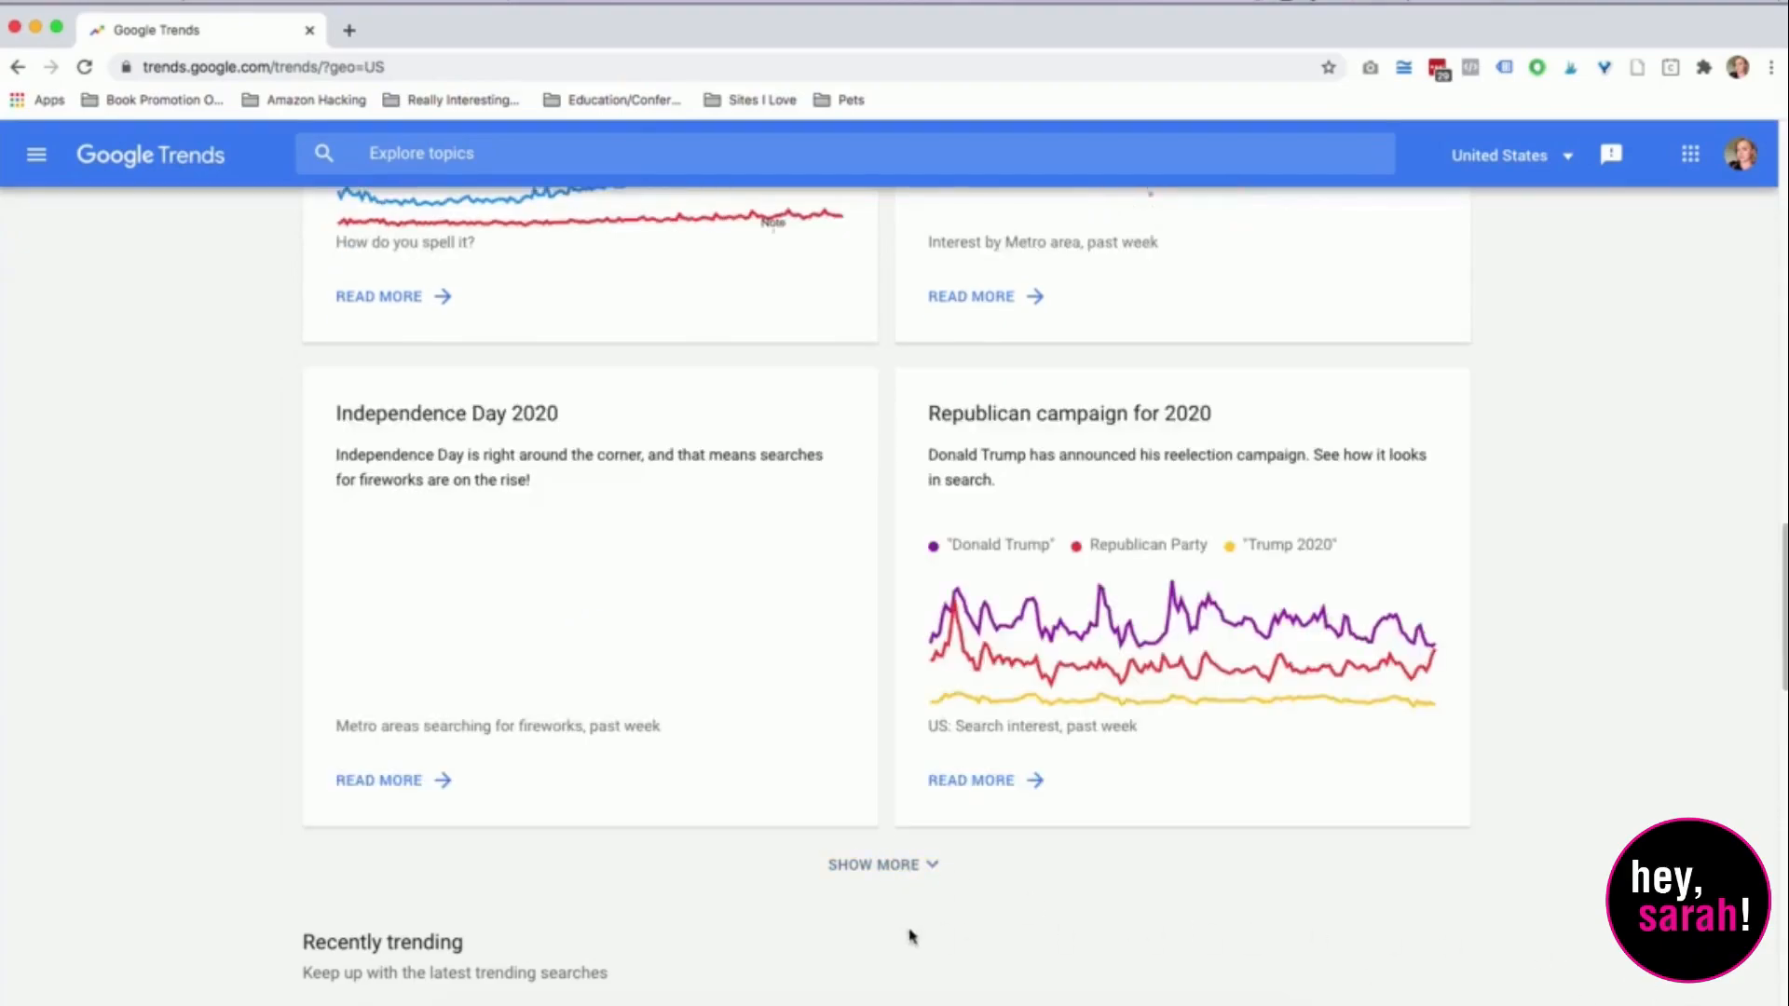
left_click(898, 864)
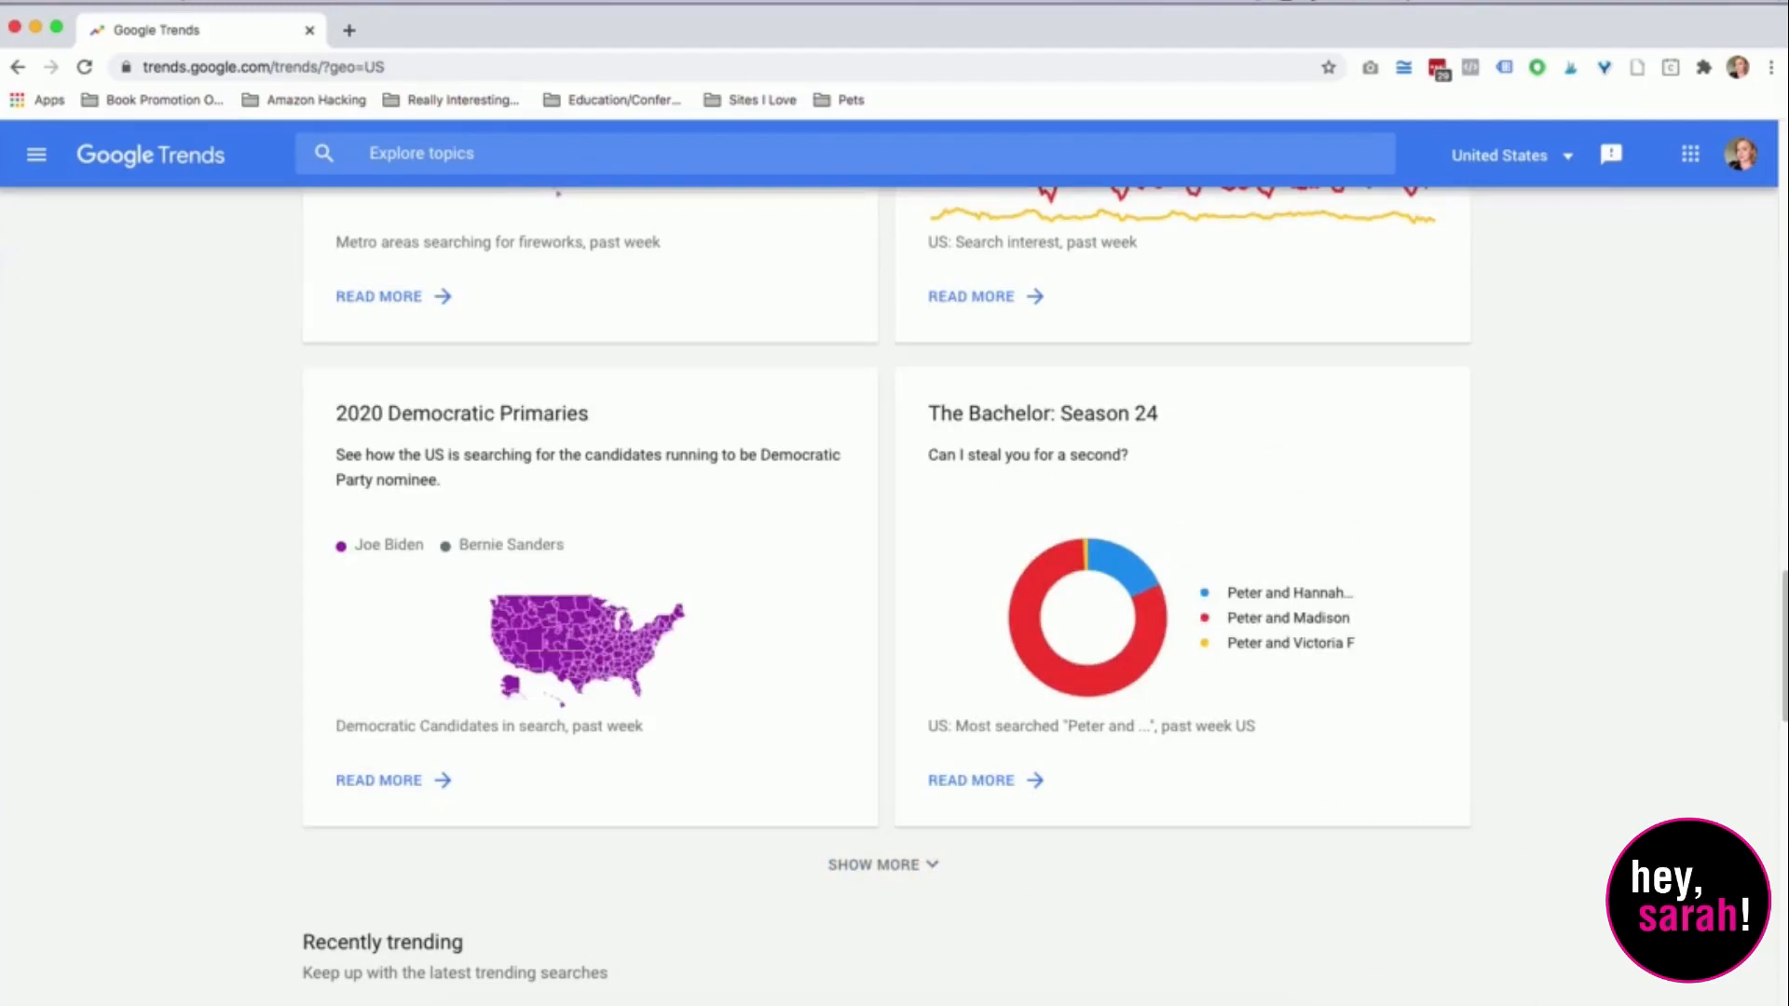
Look through the Recently trending searches and the Year in Search list on the home page
scroll(894, 596, "down", 2)
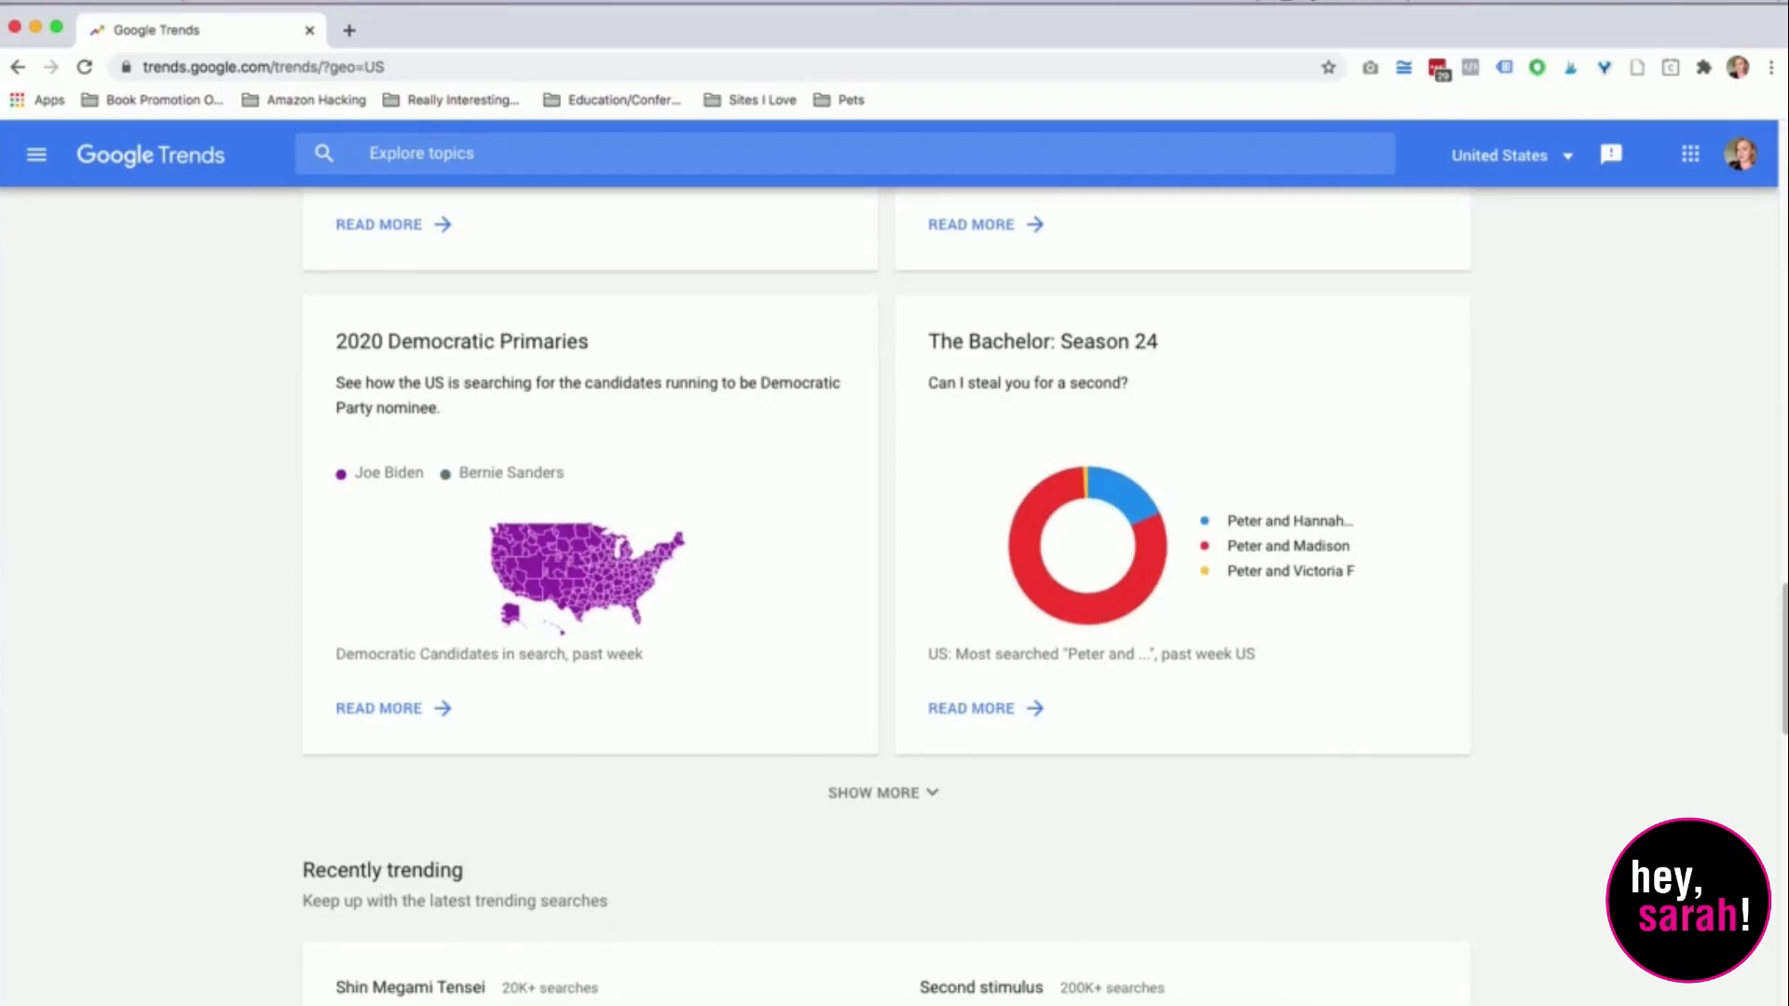
scroll(885, 596, "down", 6)
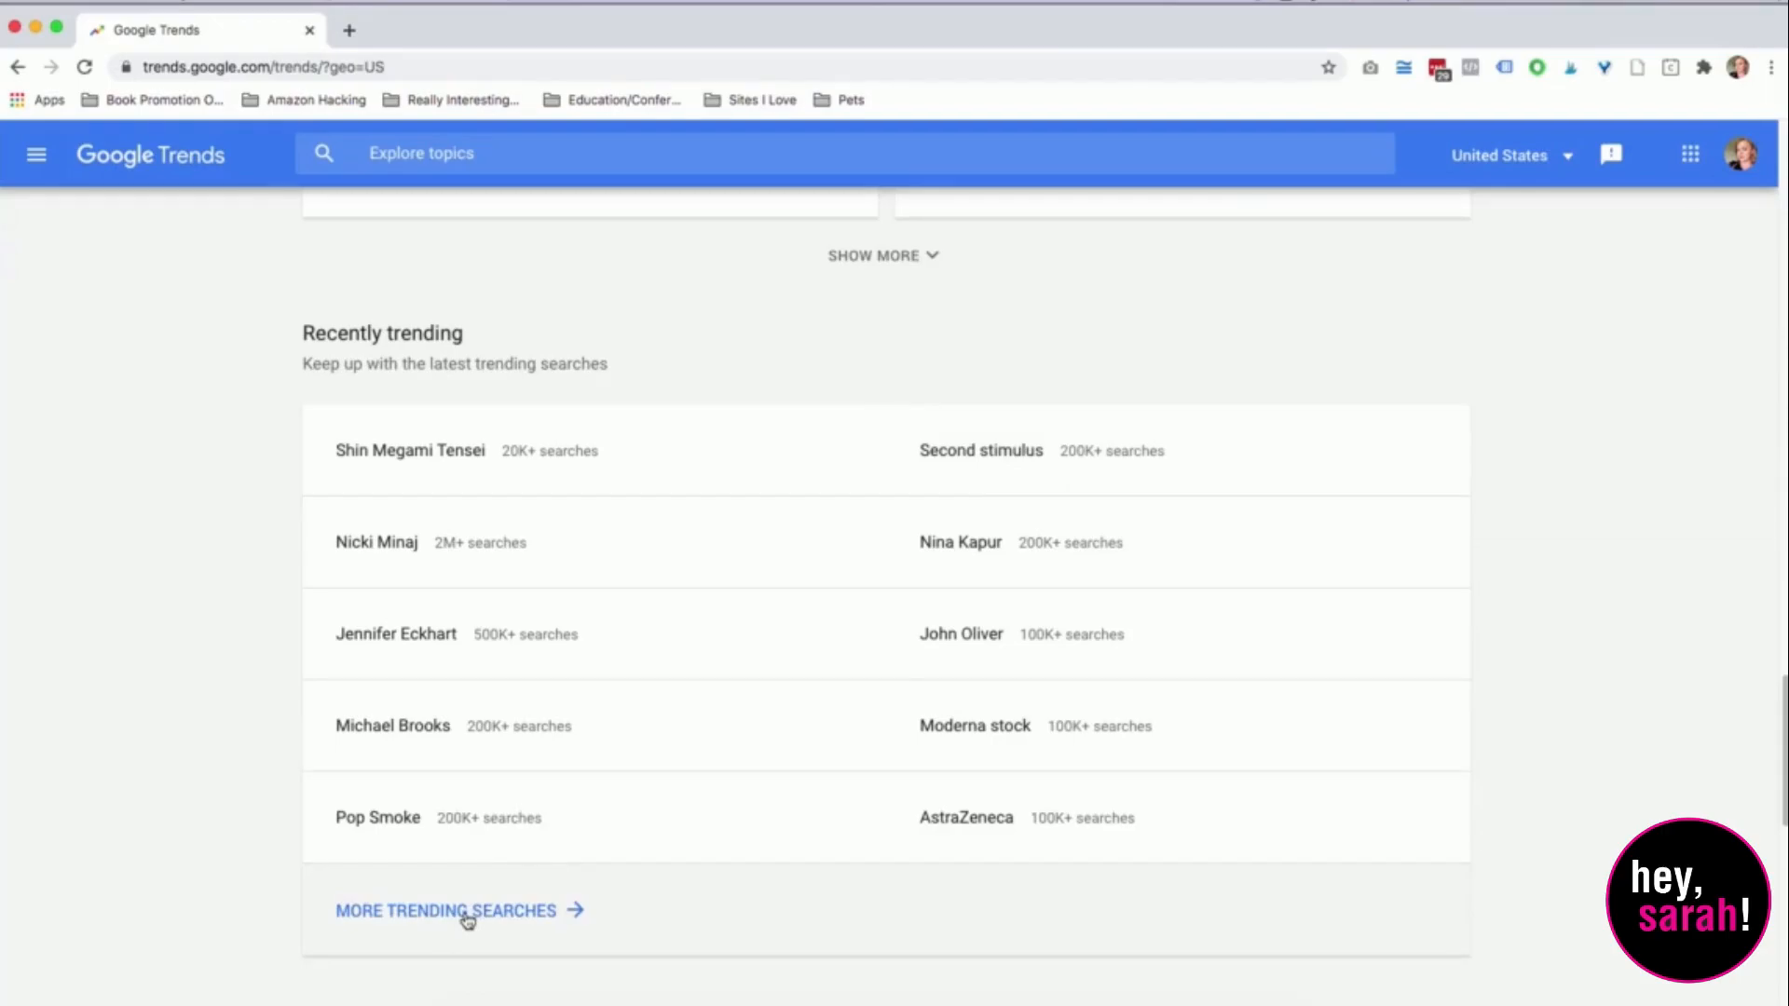
scroll(876, 954, "down", 6)
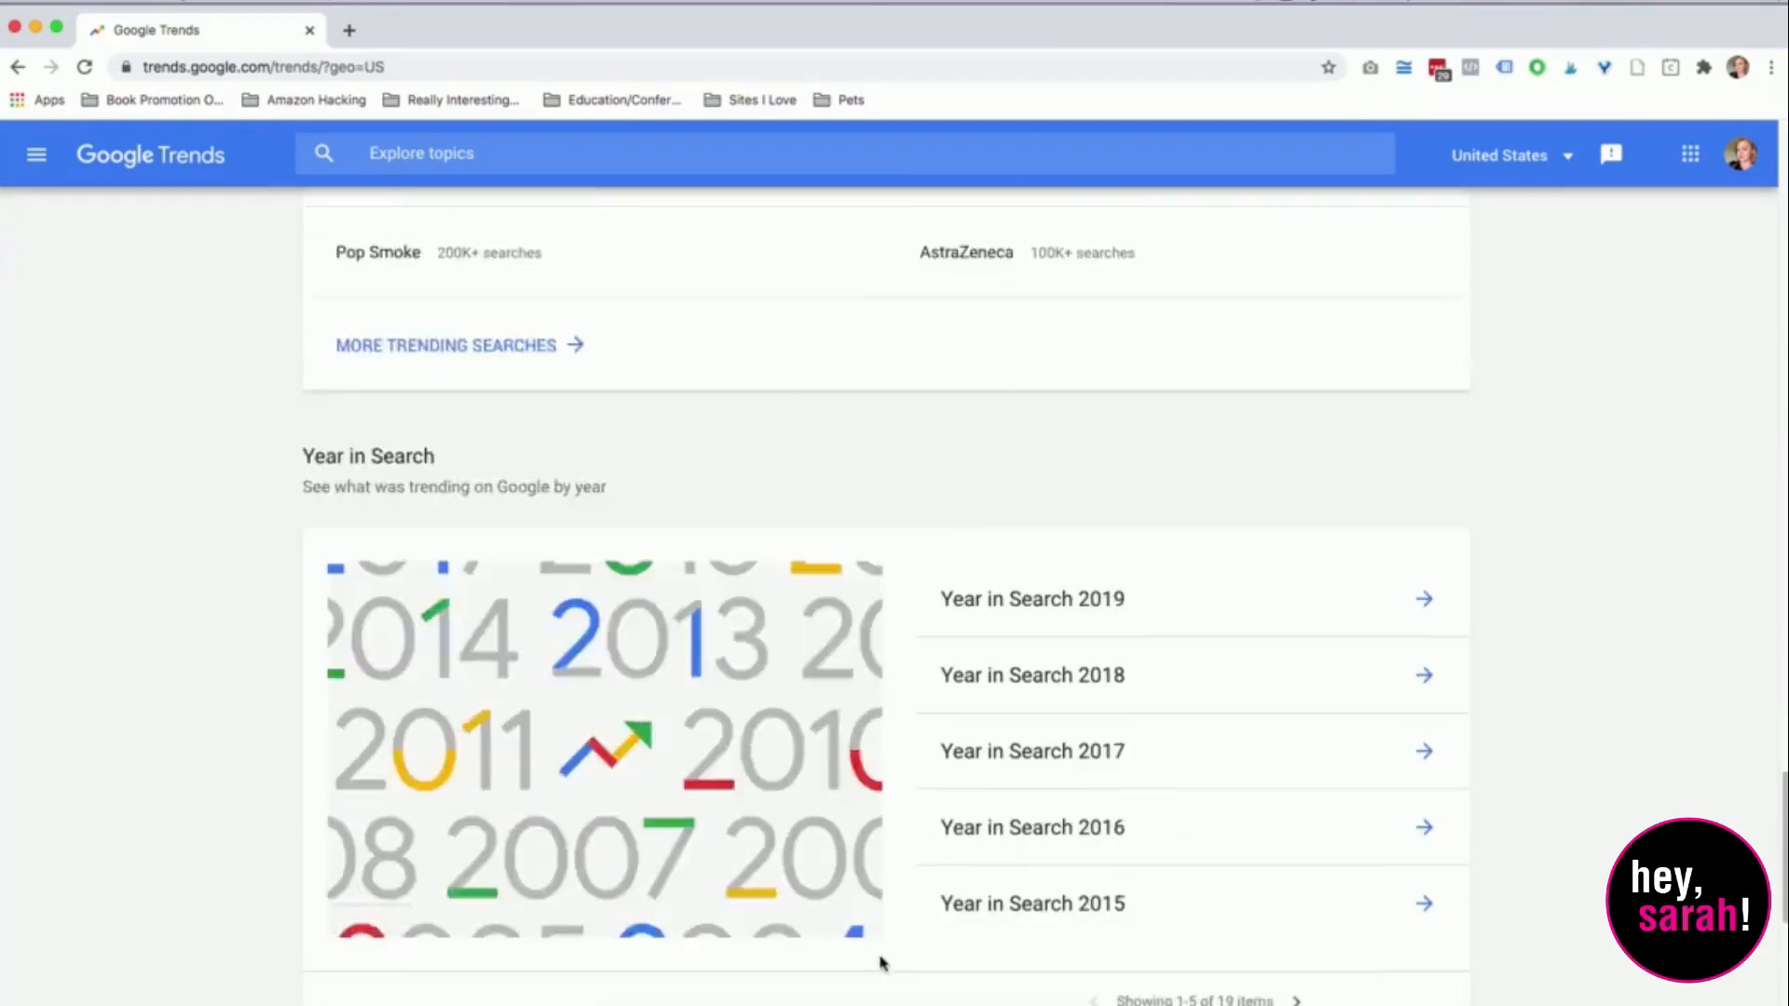
scroll(876, 960, "down", 2)
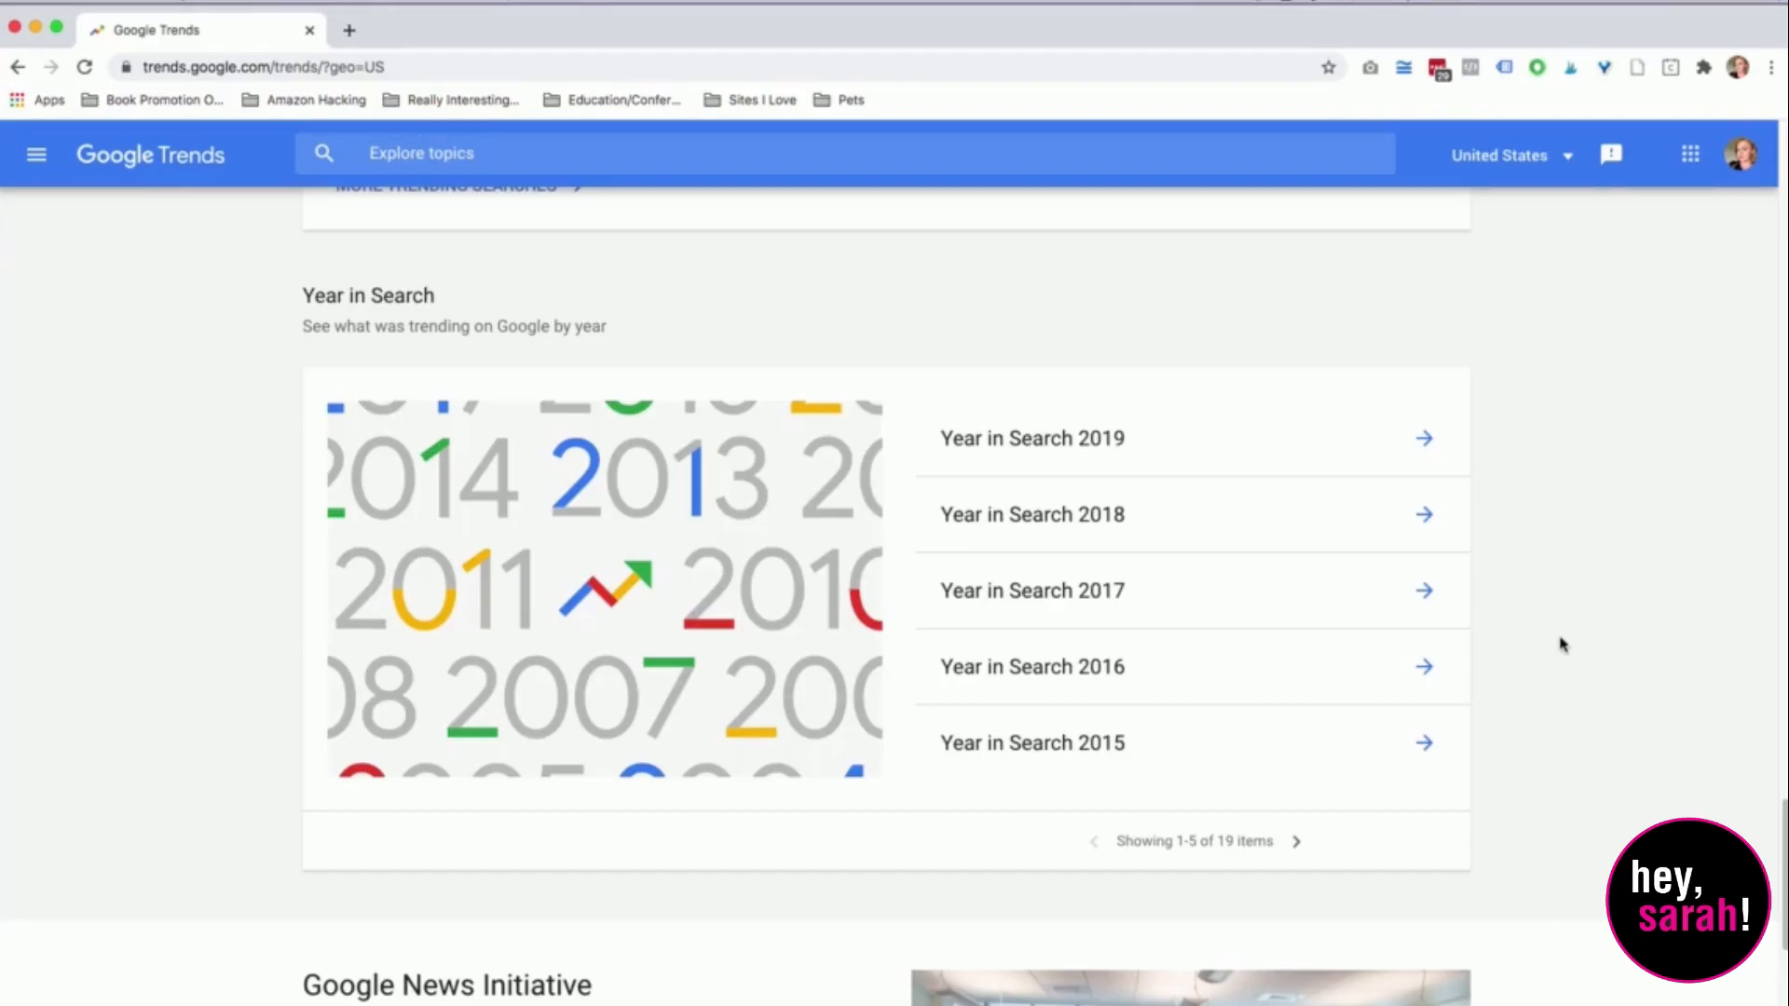
Explore the search term "astrology" from the home page search, choosing the search term suggestion
scroll(1562, 652, "up", 10)
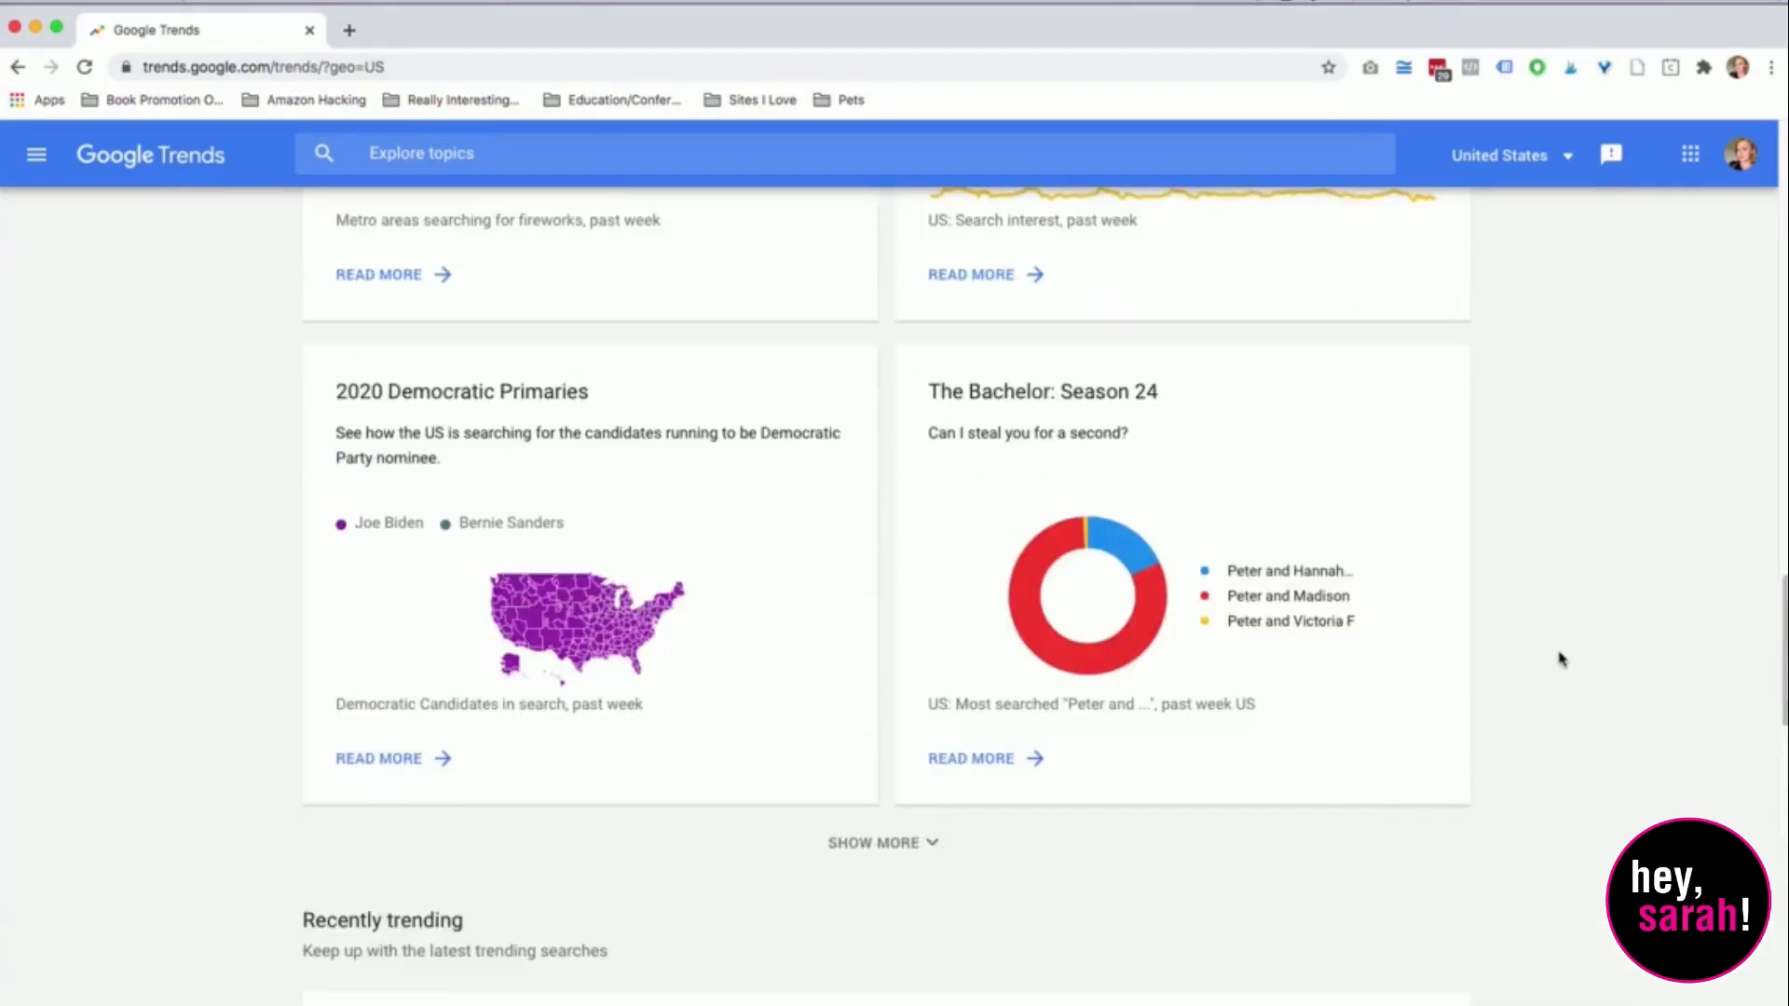
scroll(1562, 658, "up", 10)
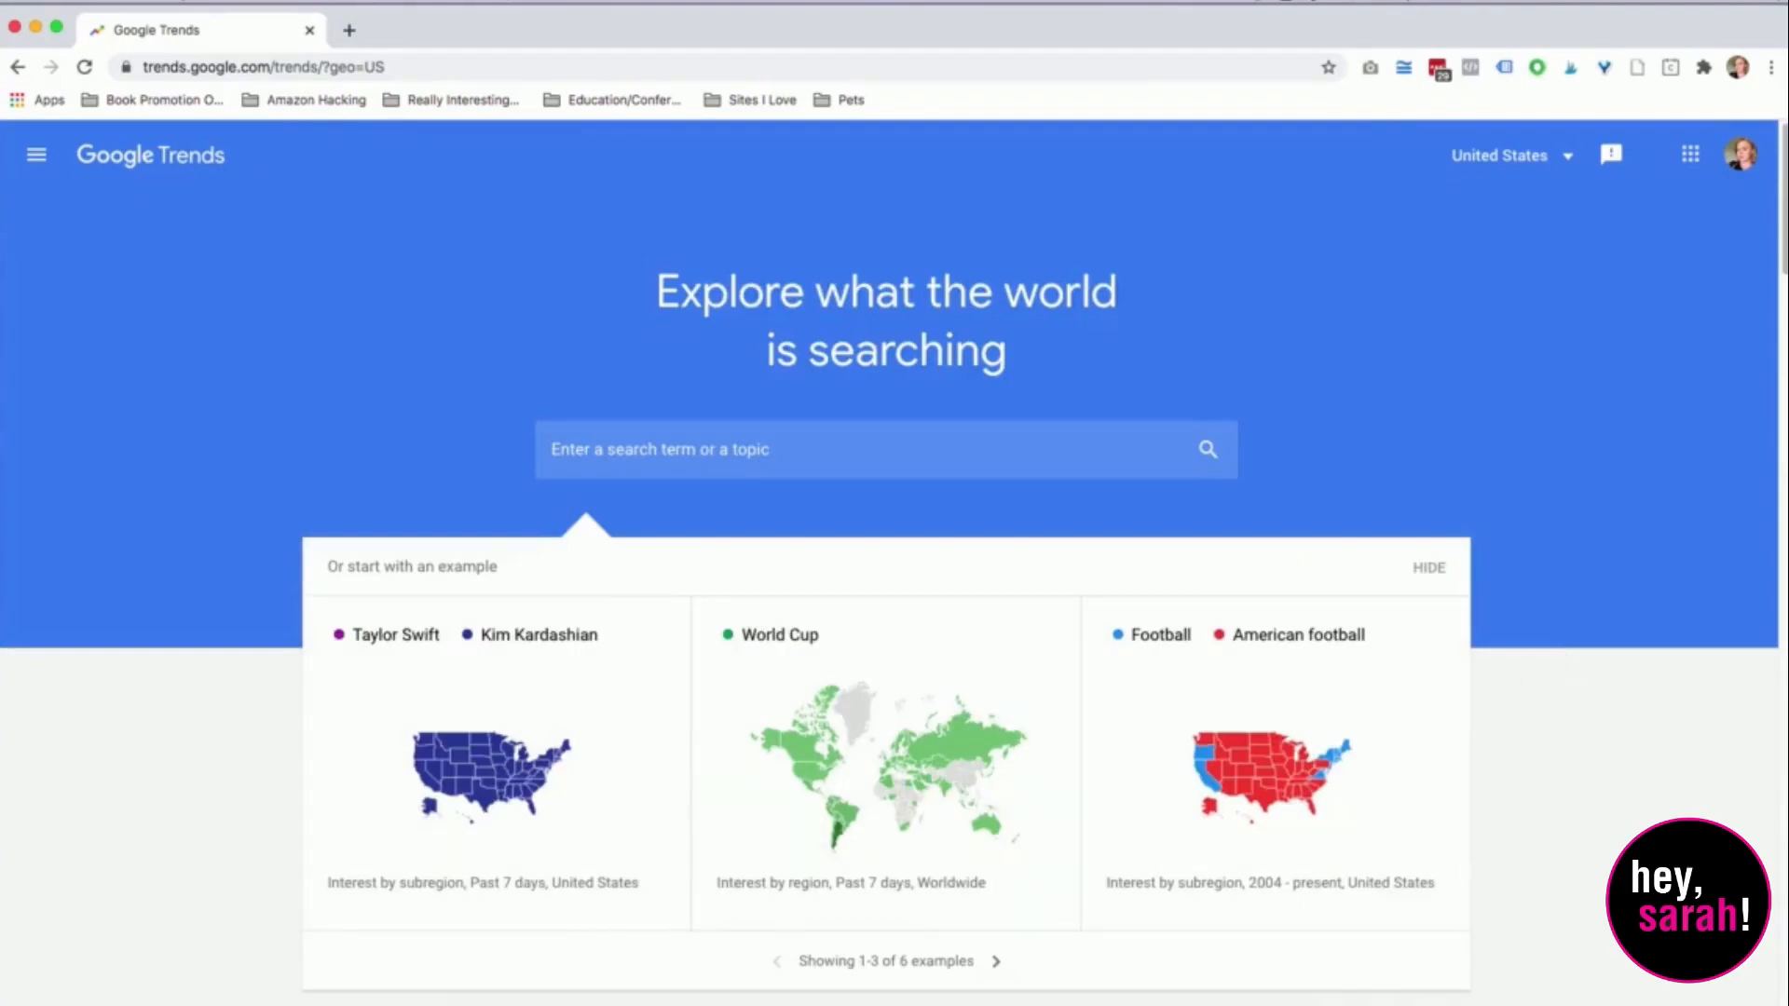
left_click(656, 456)
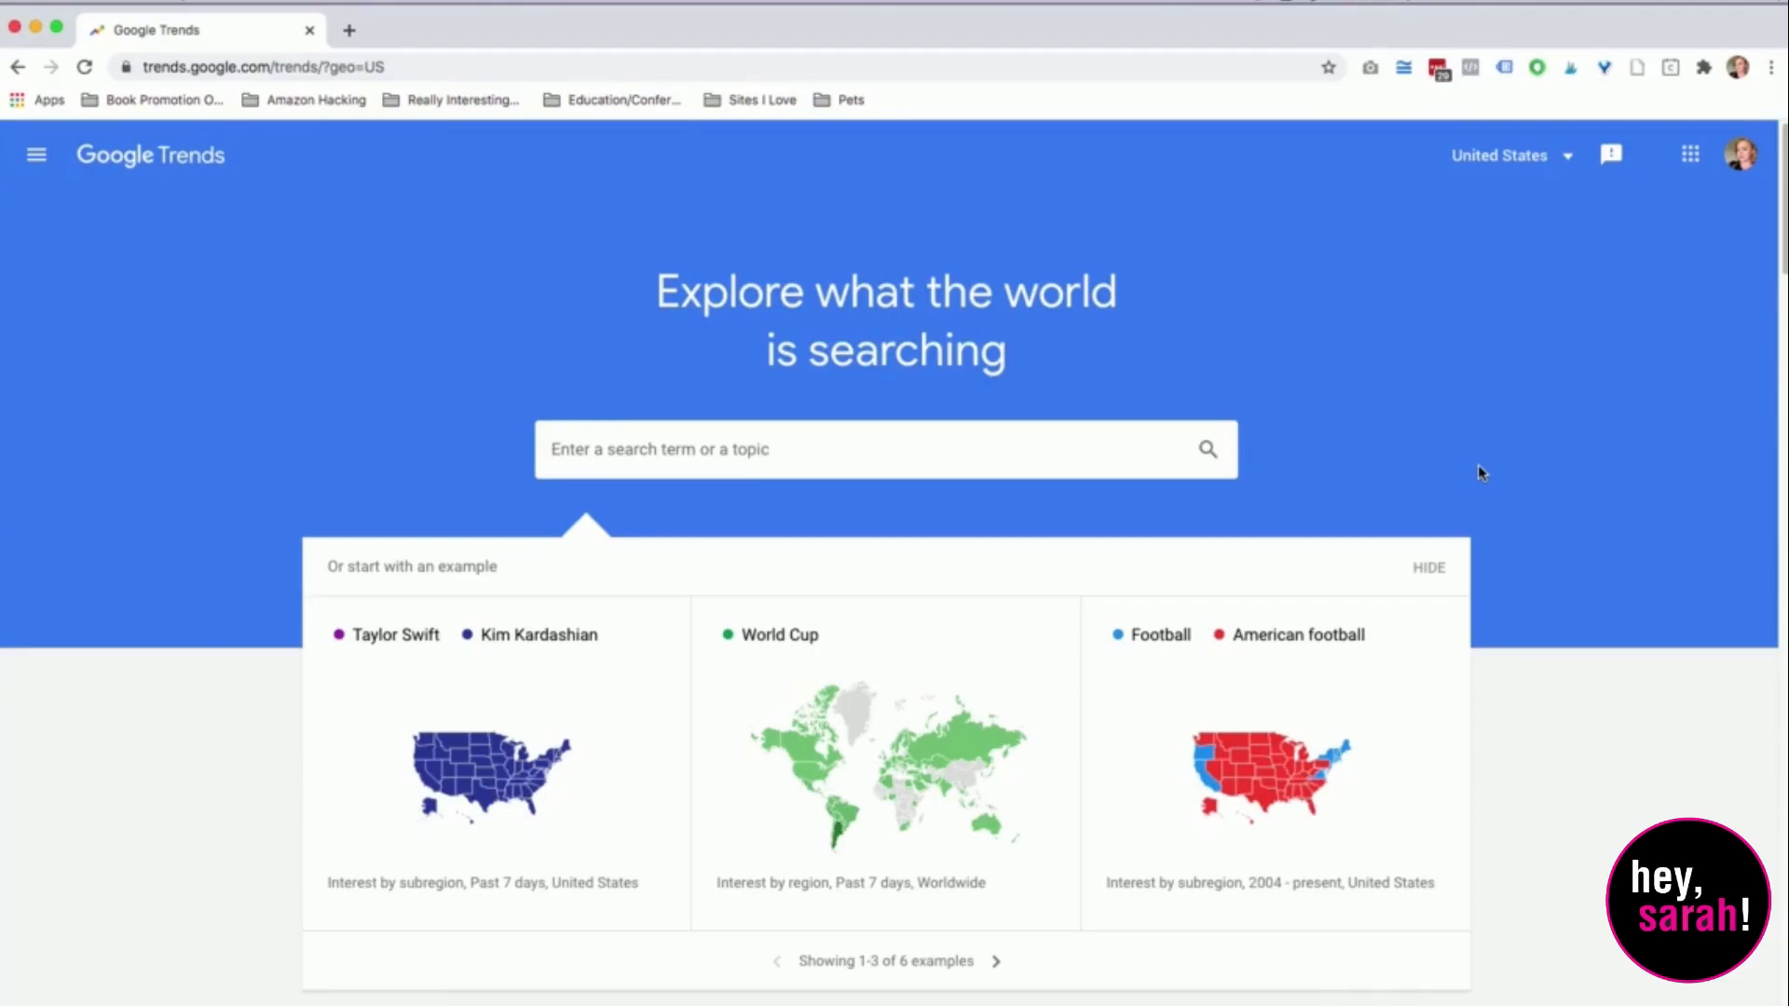
type("astrology")
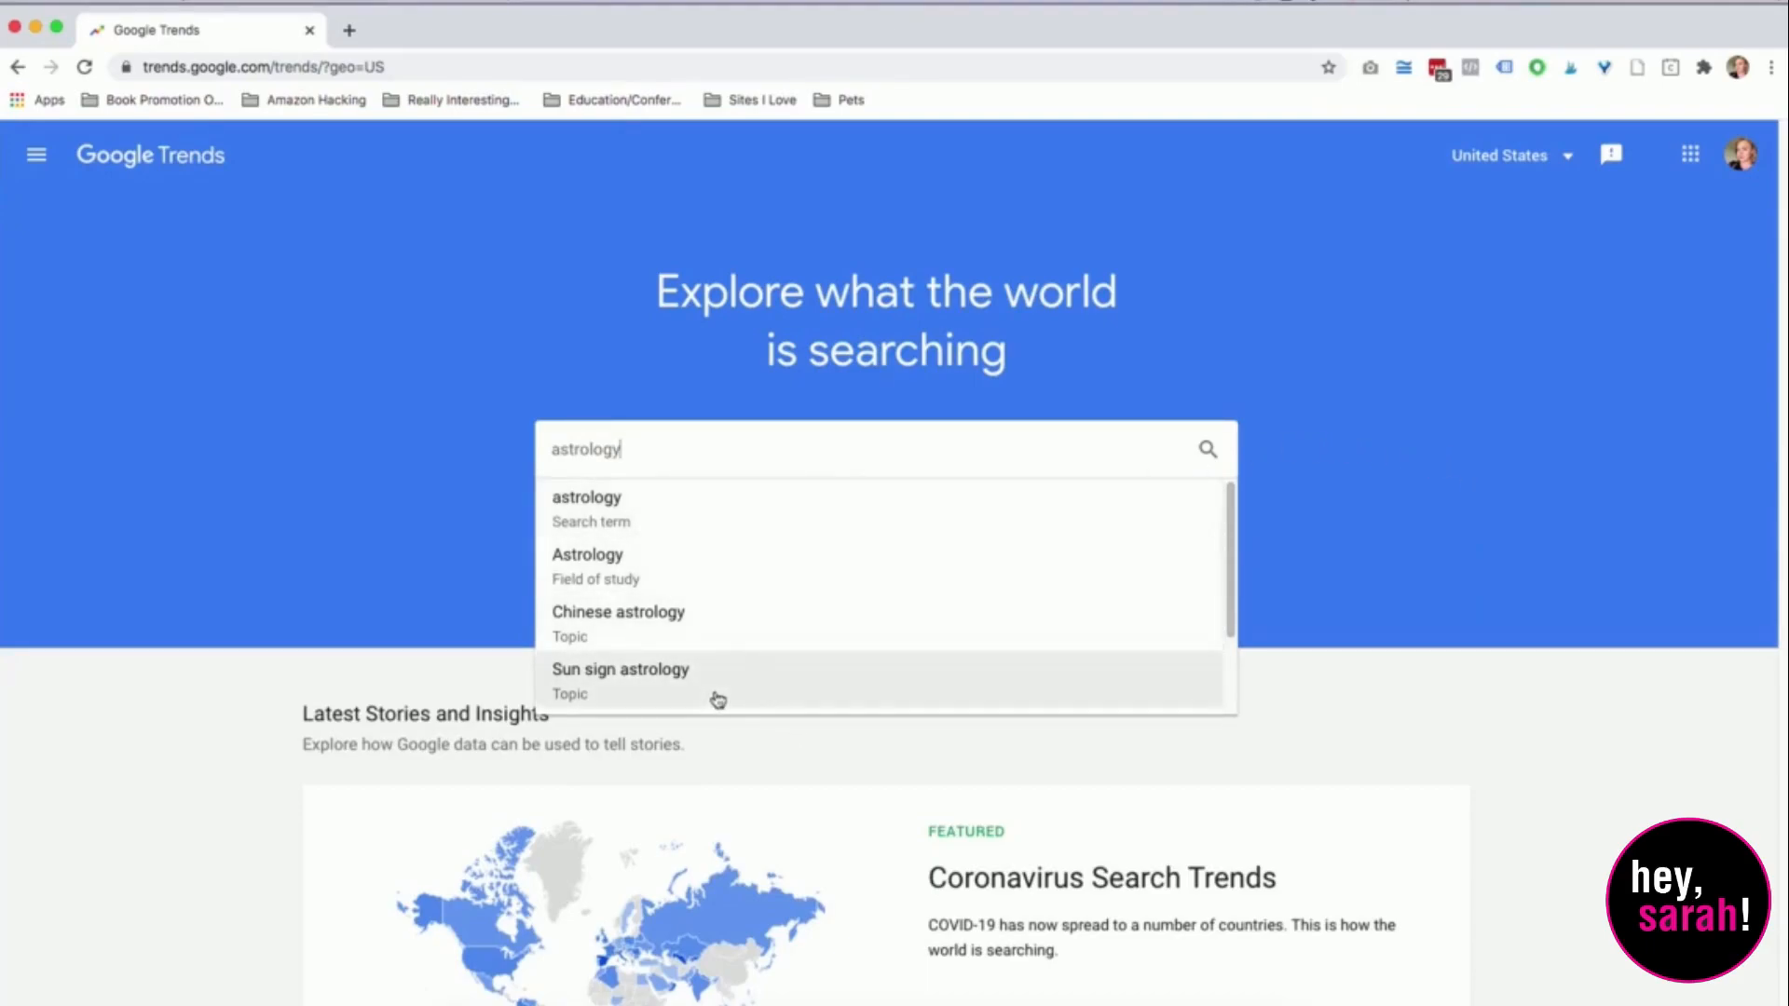
left_click(742, 533)
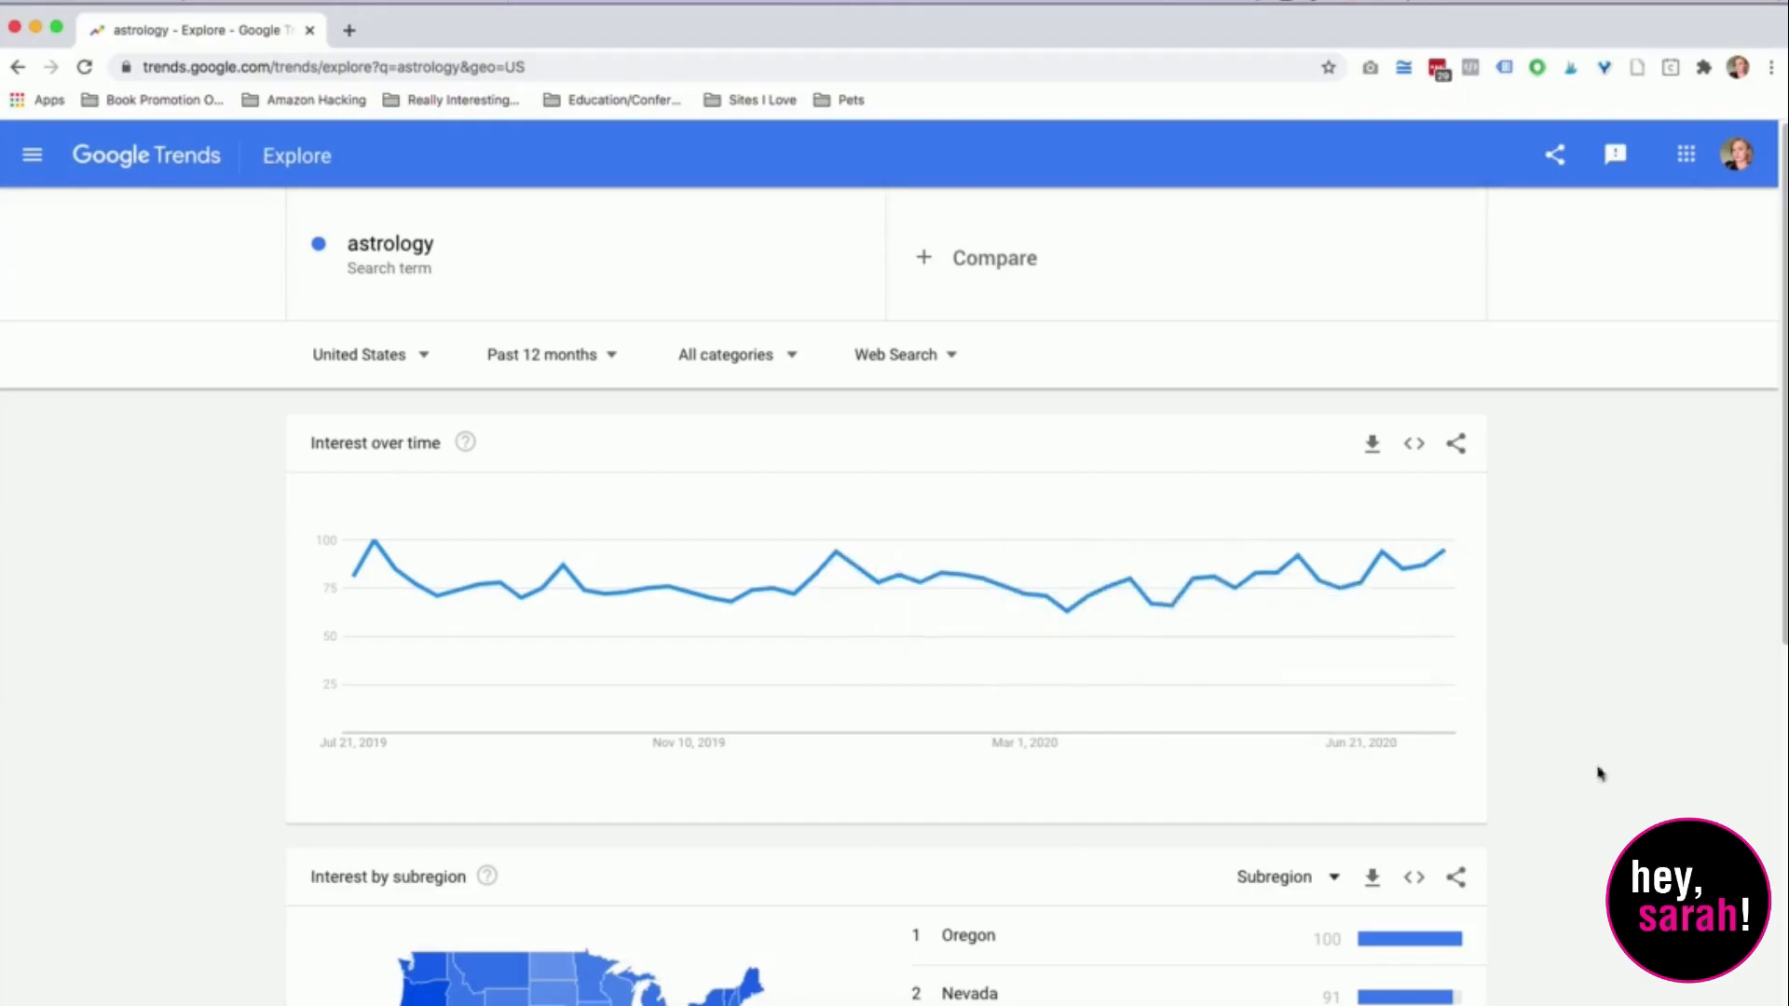
Review astrology's interest by subregion and page through its rising related queries up to entries 11-15
scroll(1188, 575, "down", 5)
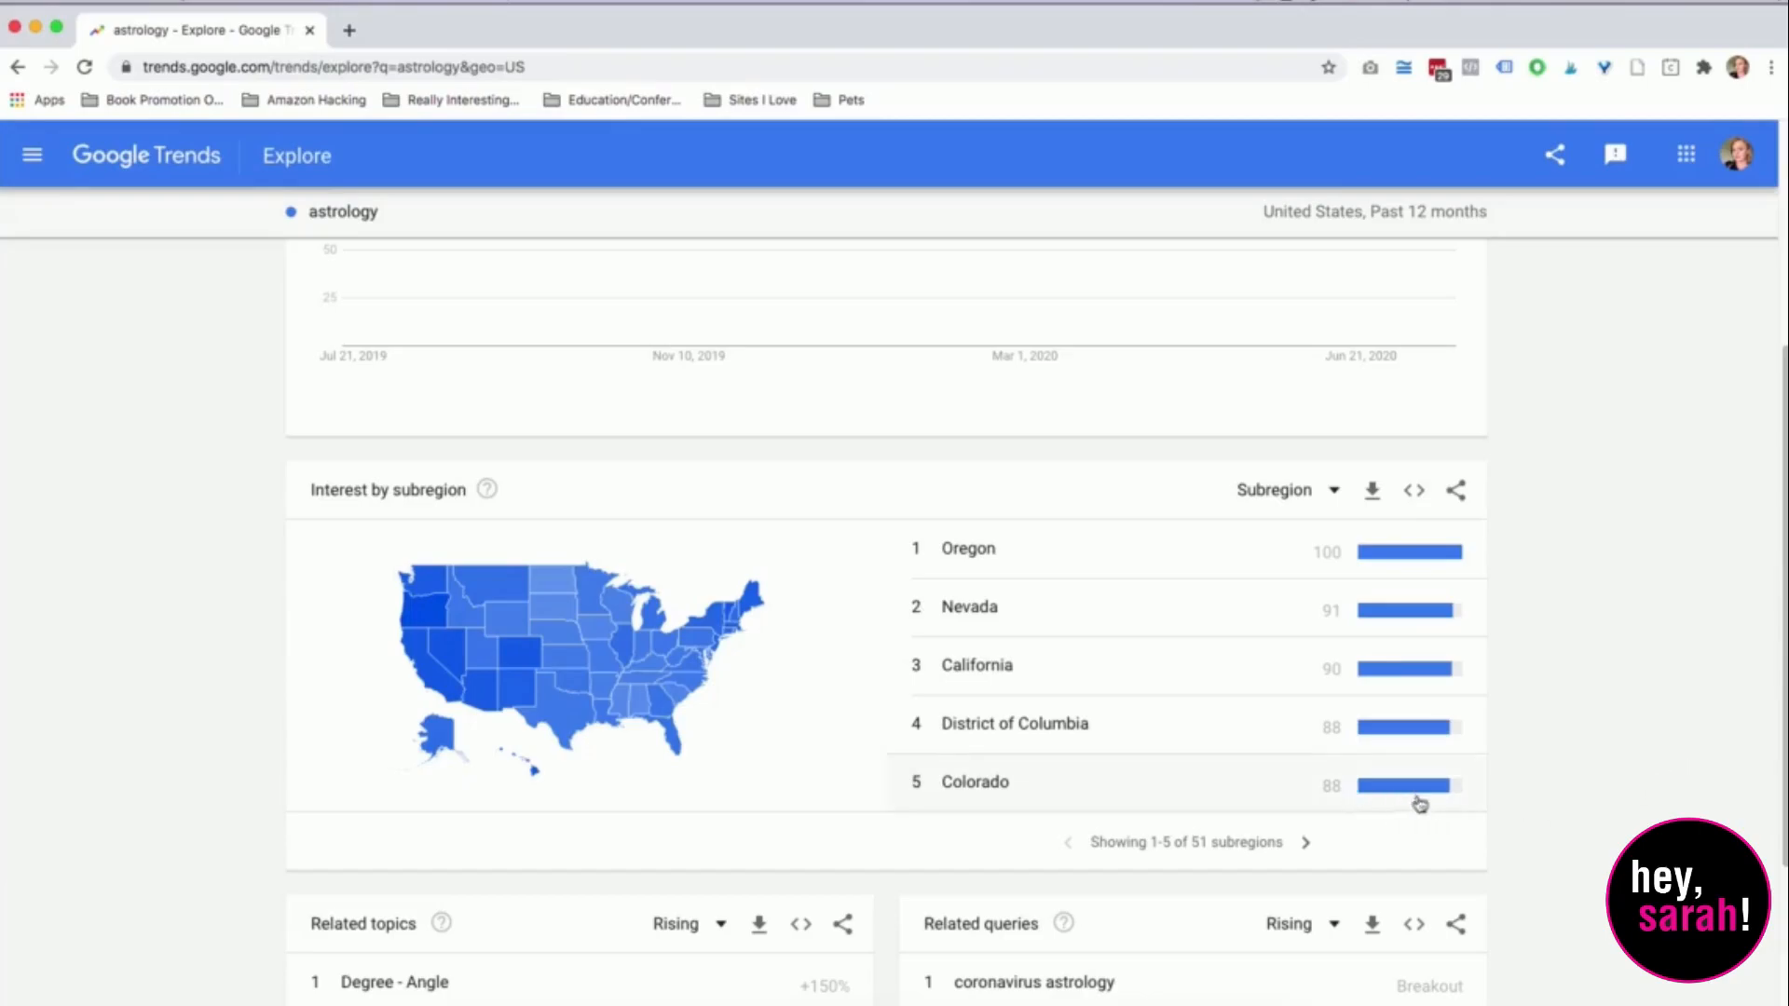
scroll(885, 624, "down", 3)
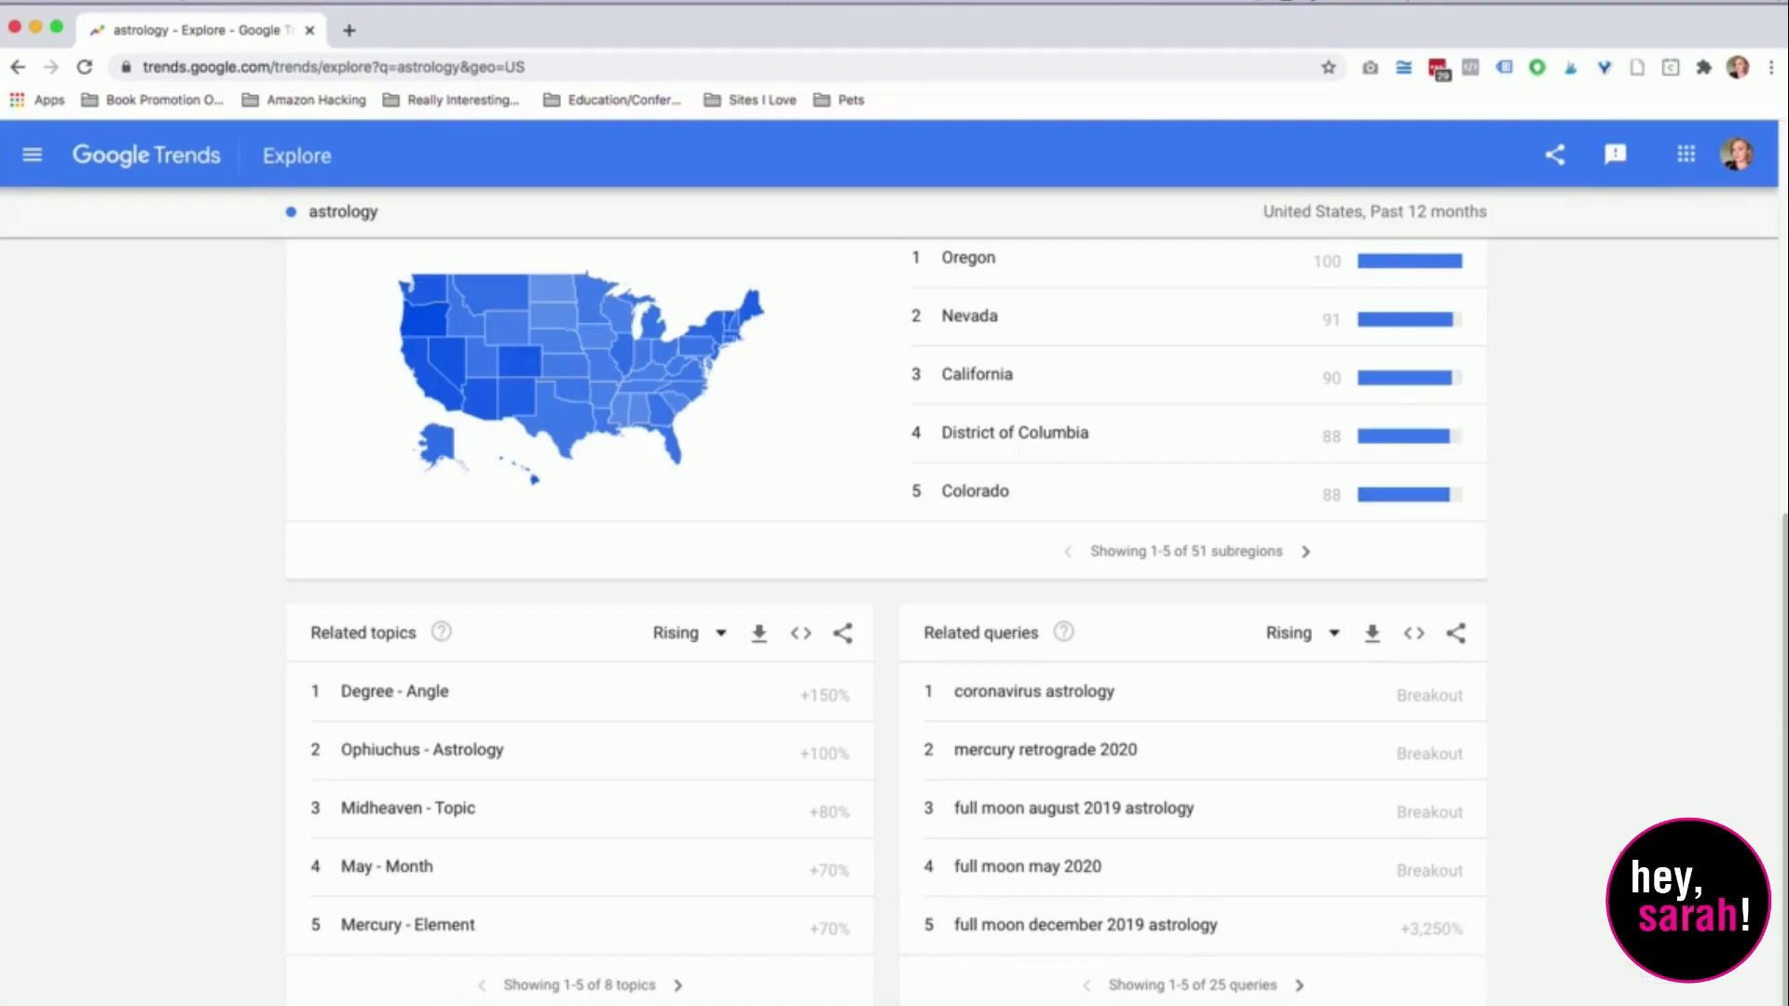
left_click(1300, 986)
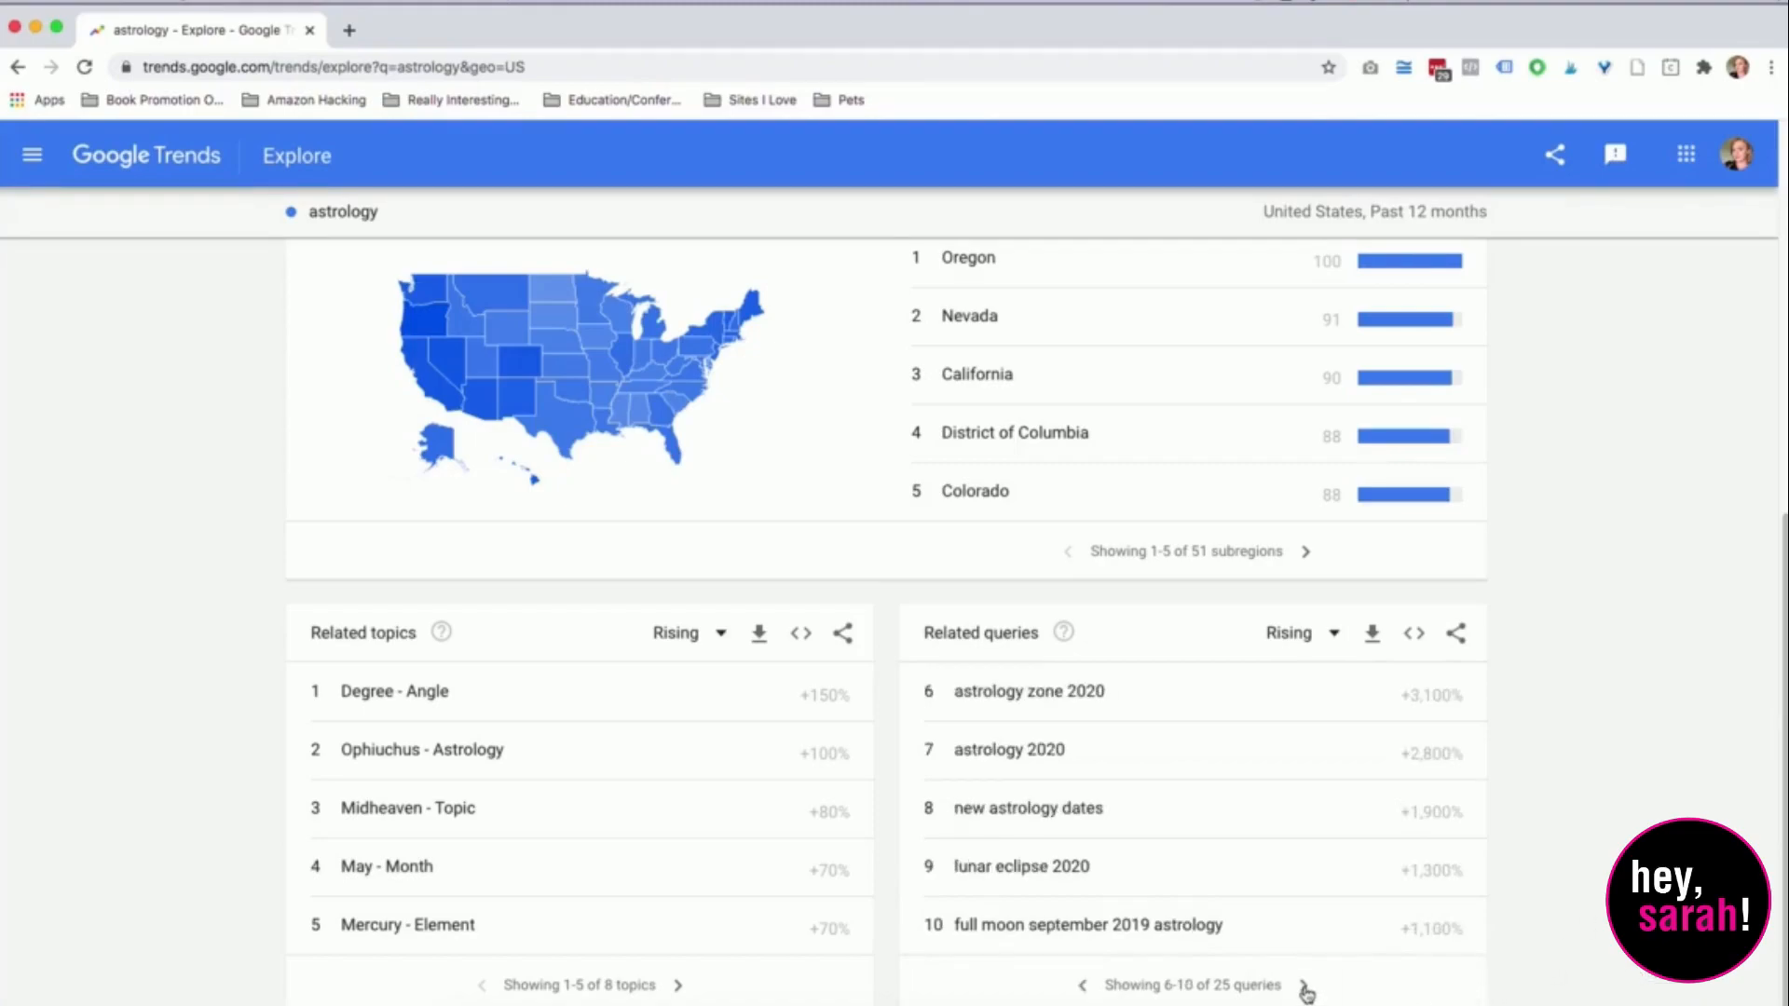
left_click(1082, 985)
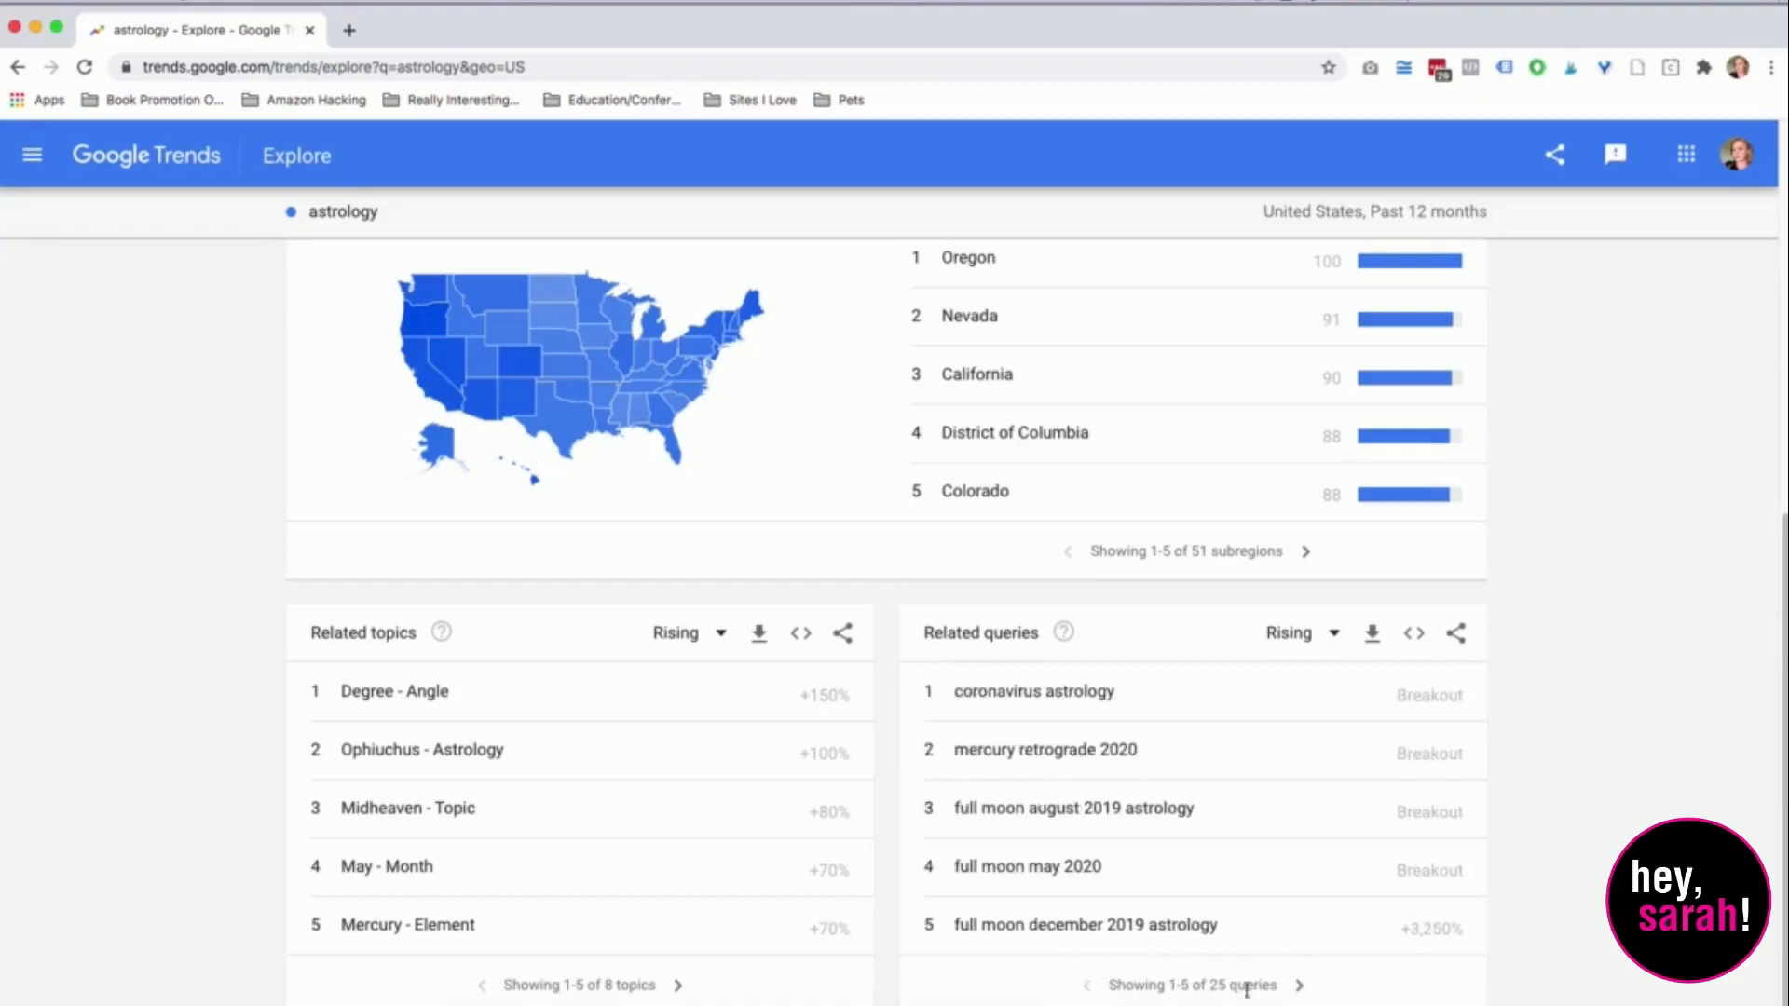
left_click(1300, 985)
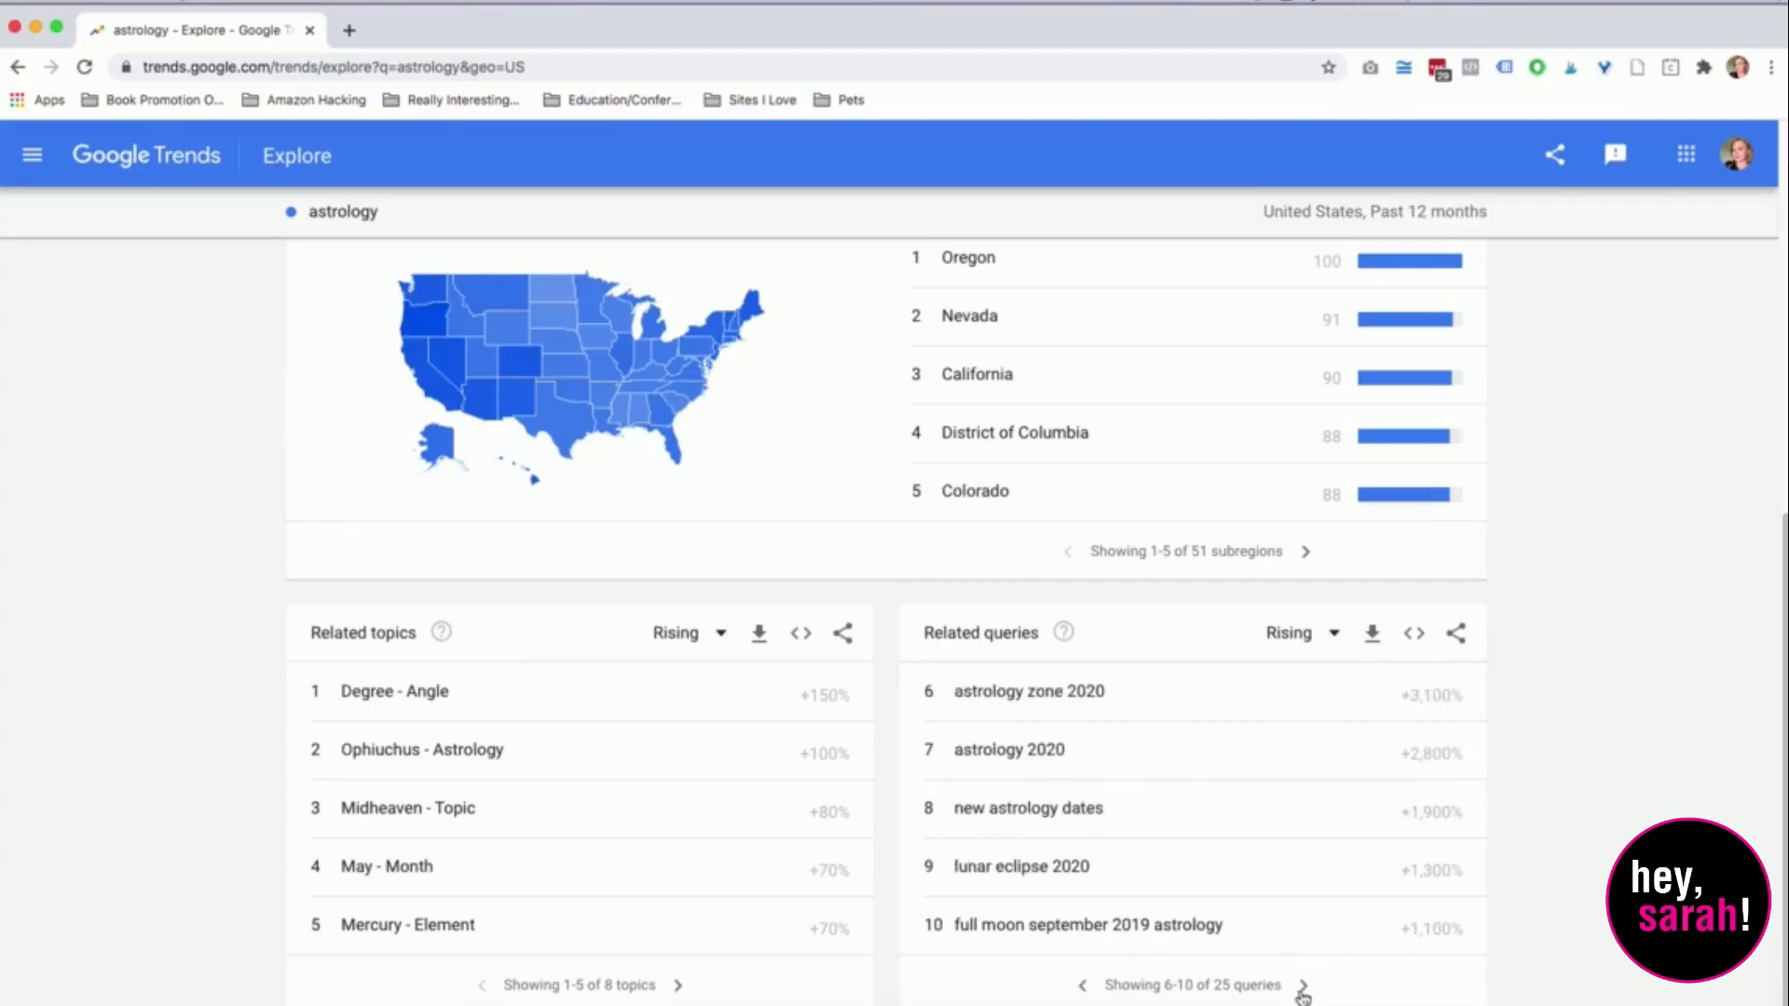
left_click(1302, 987)
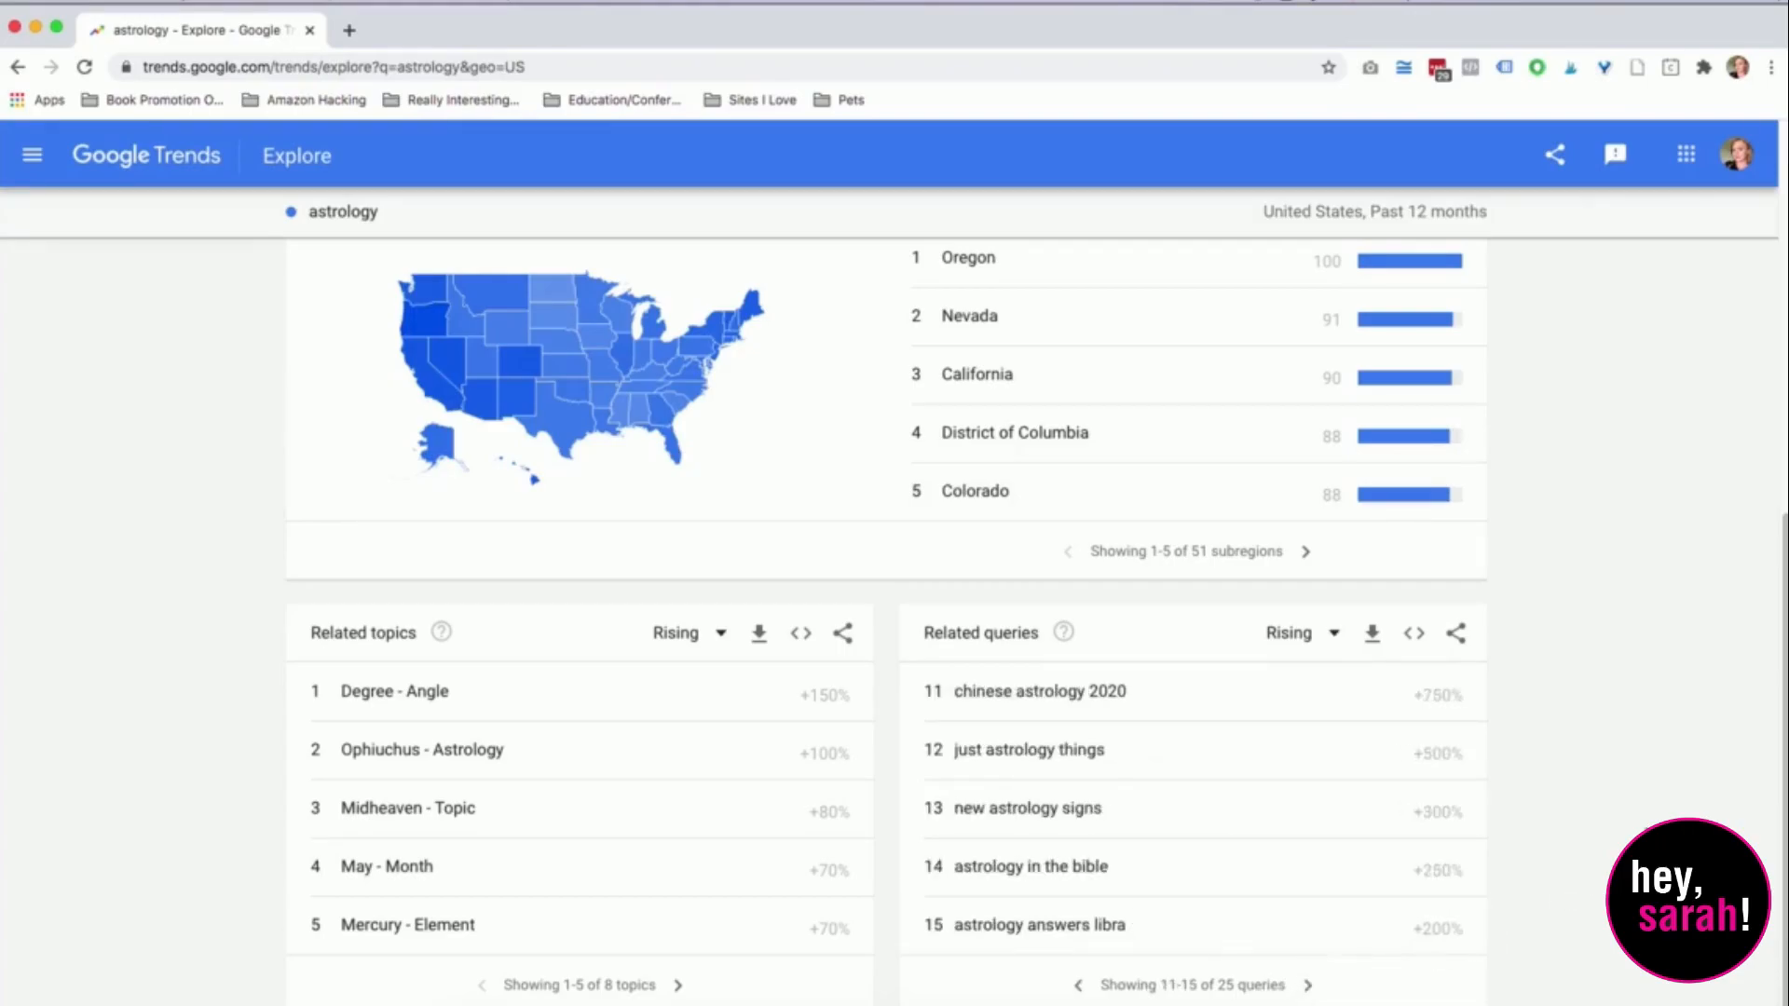
Add the search term "astrological signs" as a comparison to astrology
scroll(1583, 798, "up", 7)
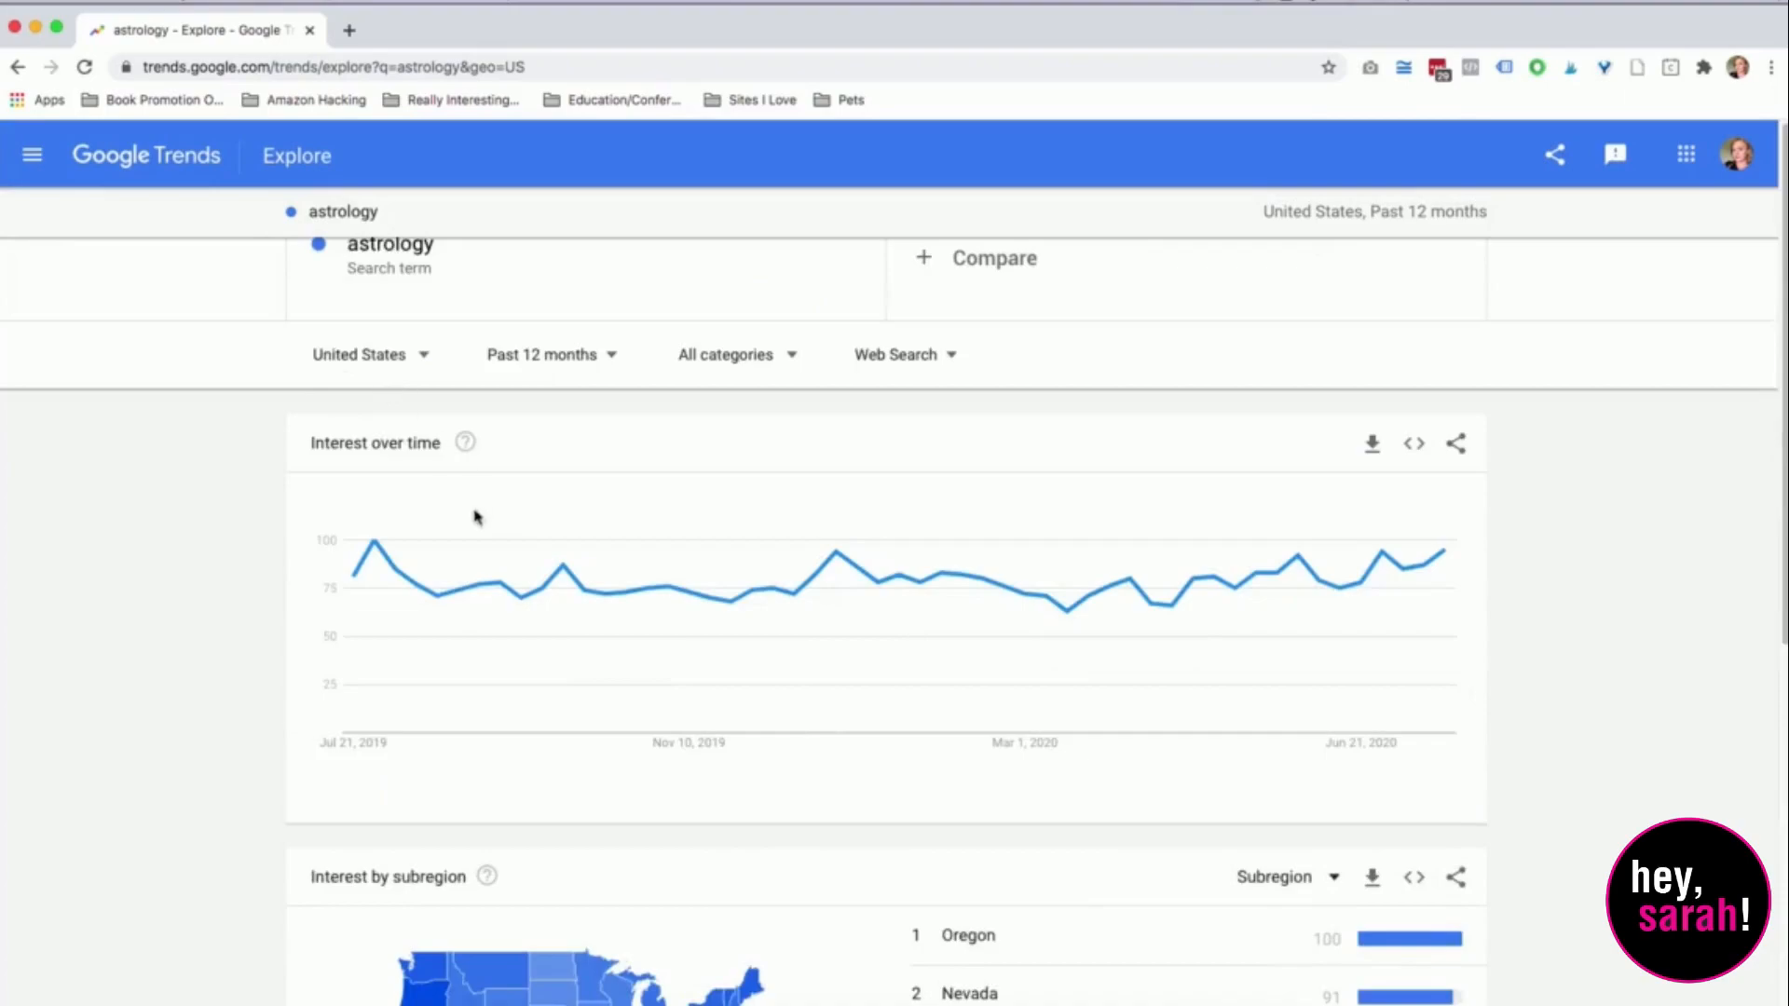
left_click(1263, 290)
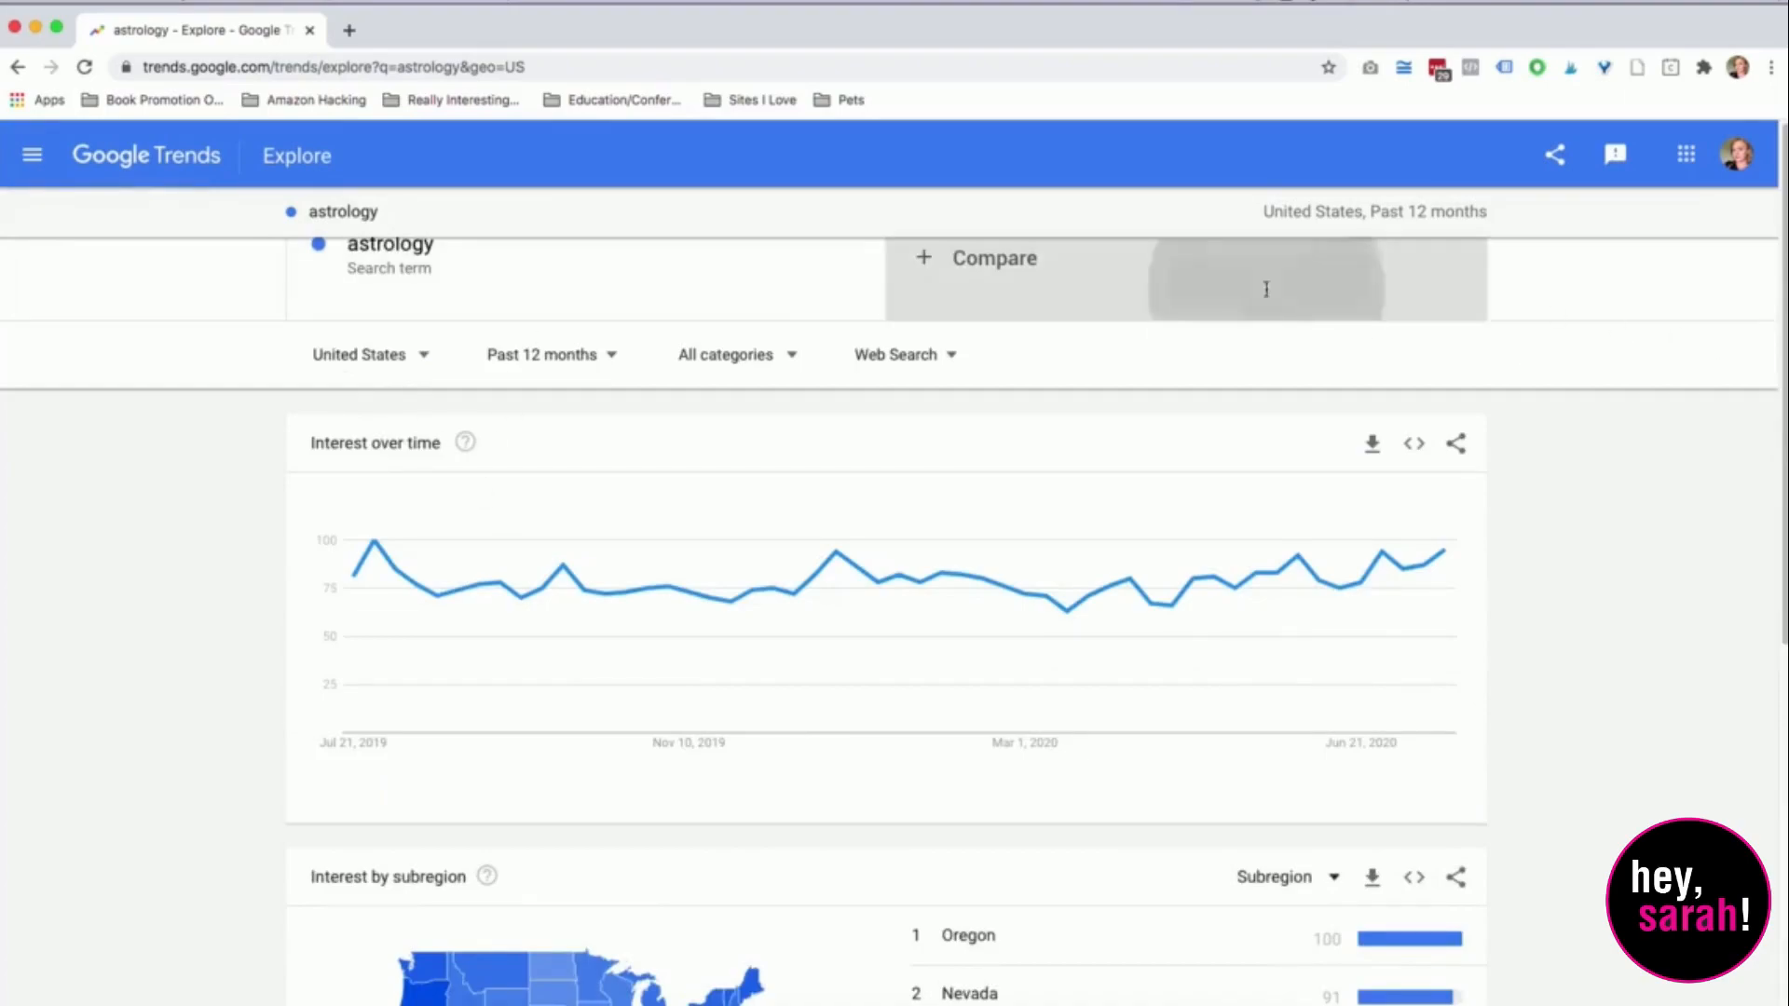
type("astol")
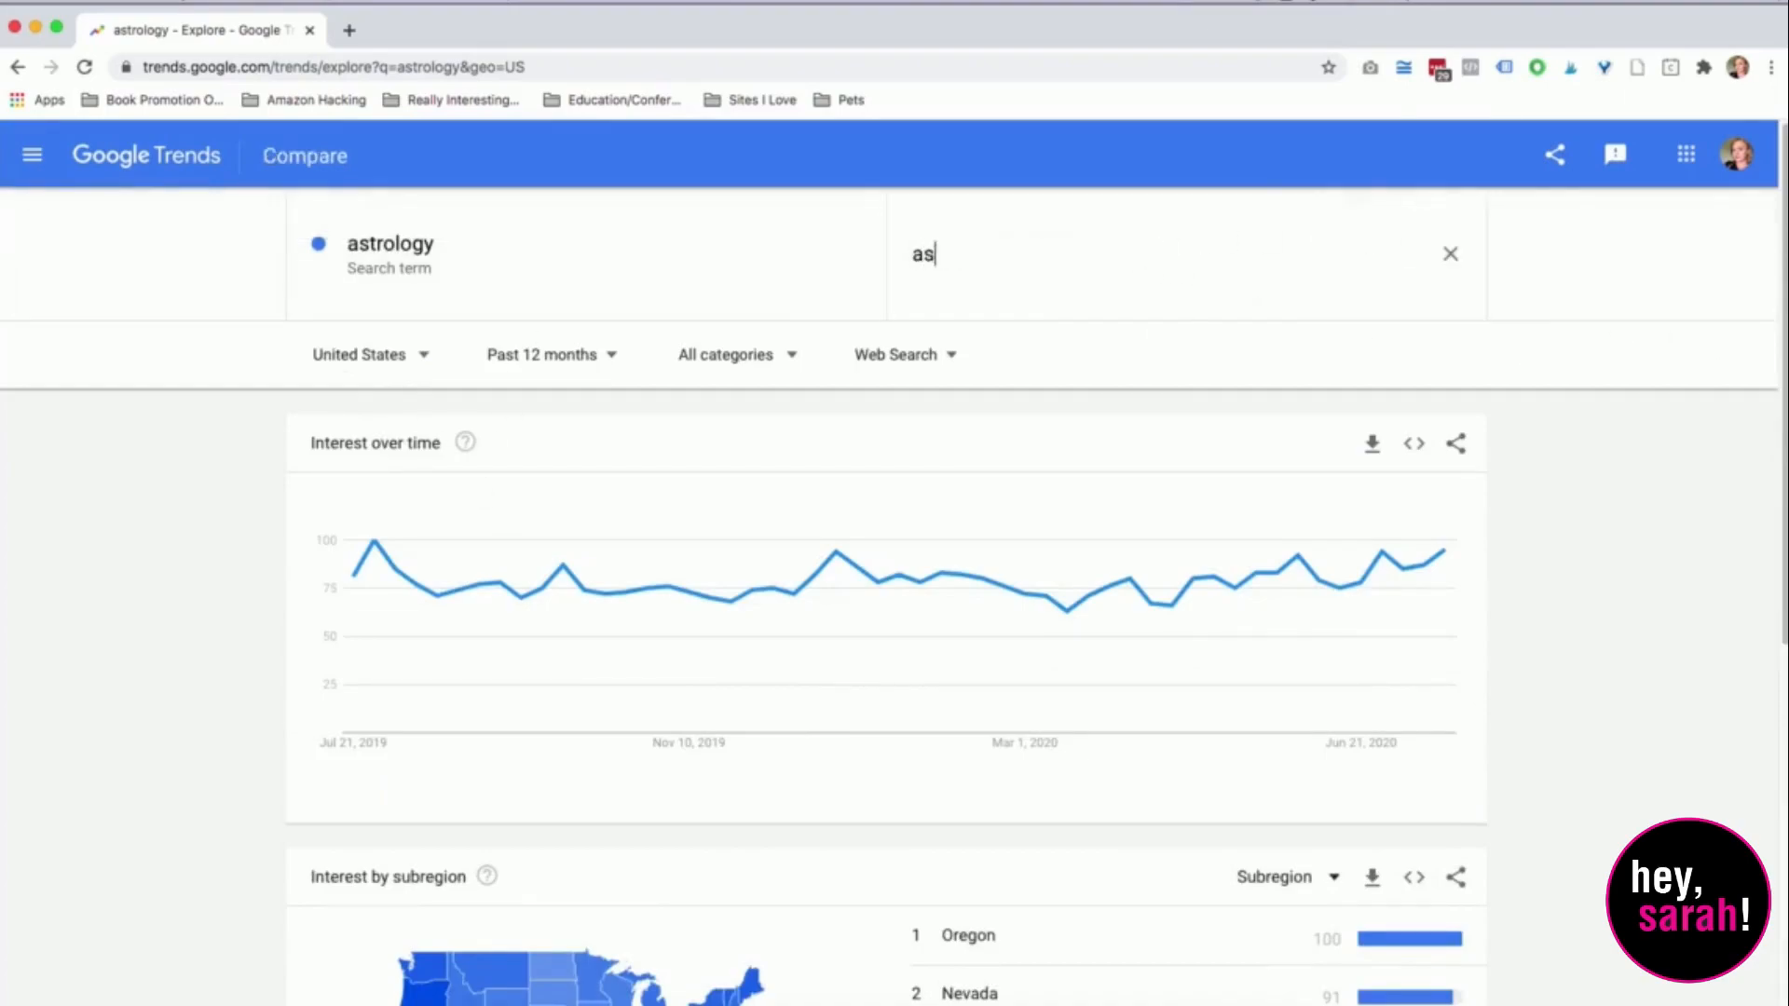
key("BackSpace")
key("BackSpace")
type("rological si")
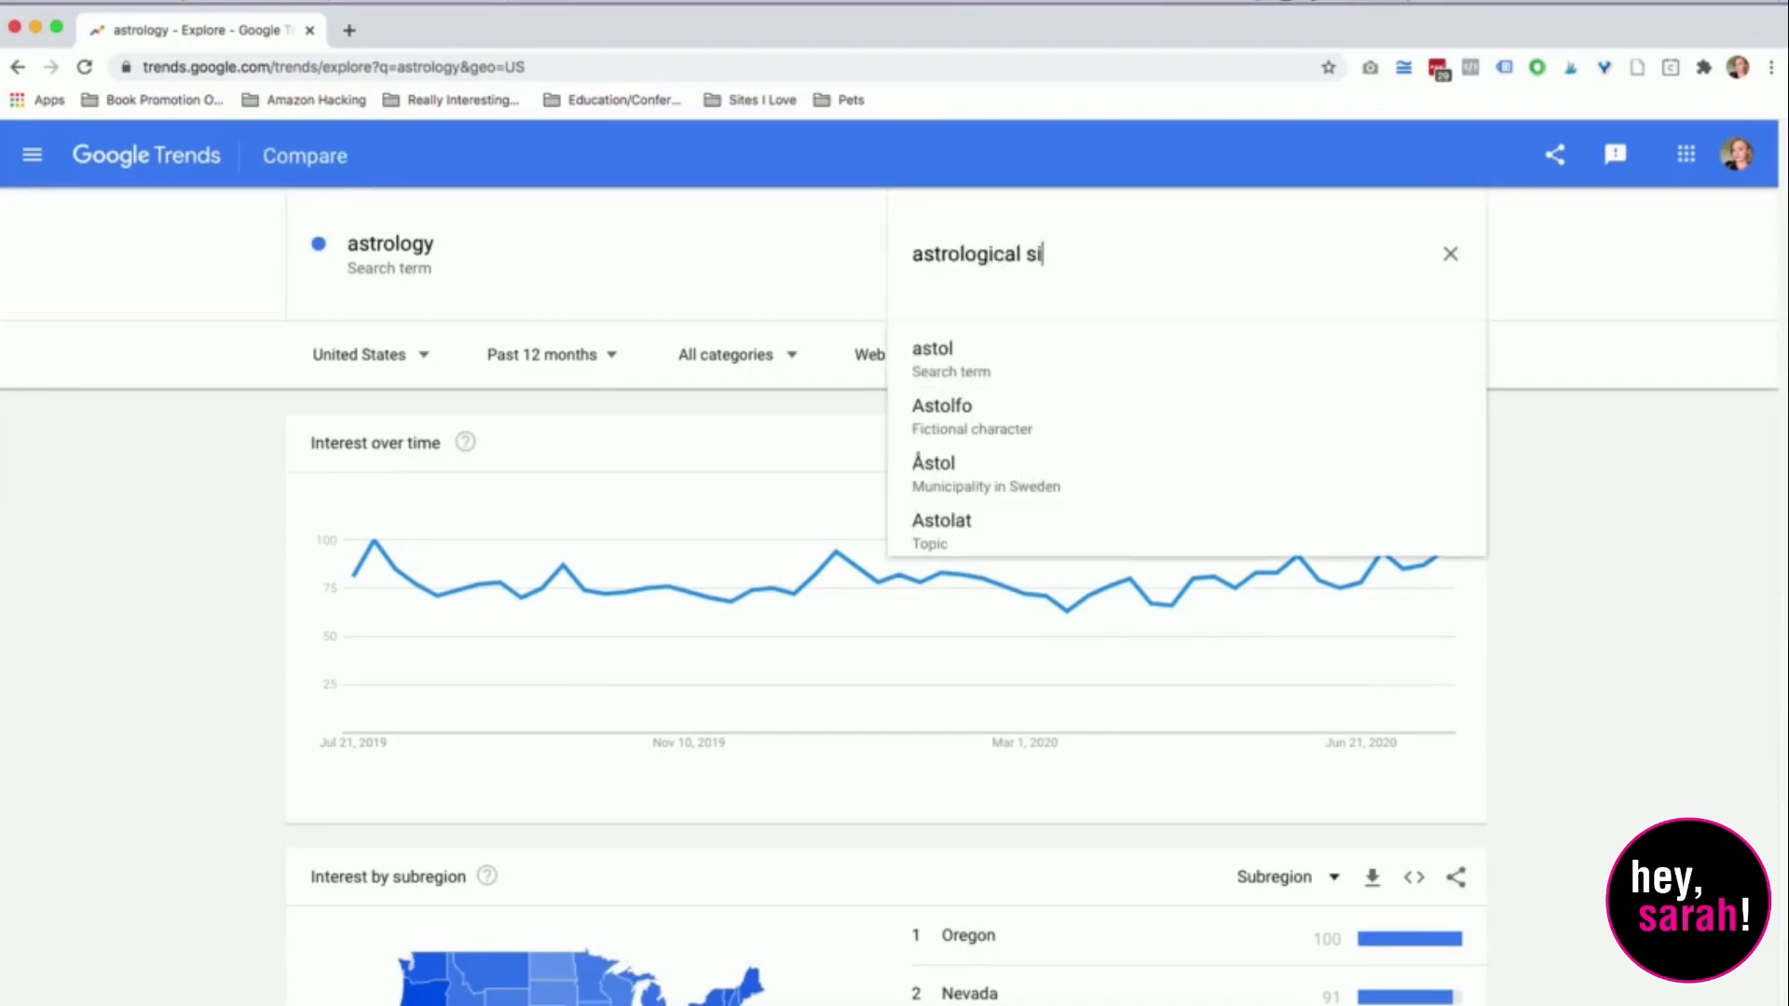
key("BackSpace")
type("y")
key("BackSpace")
type("igns")
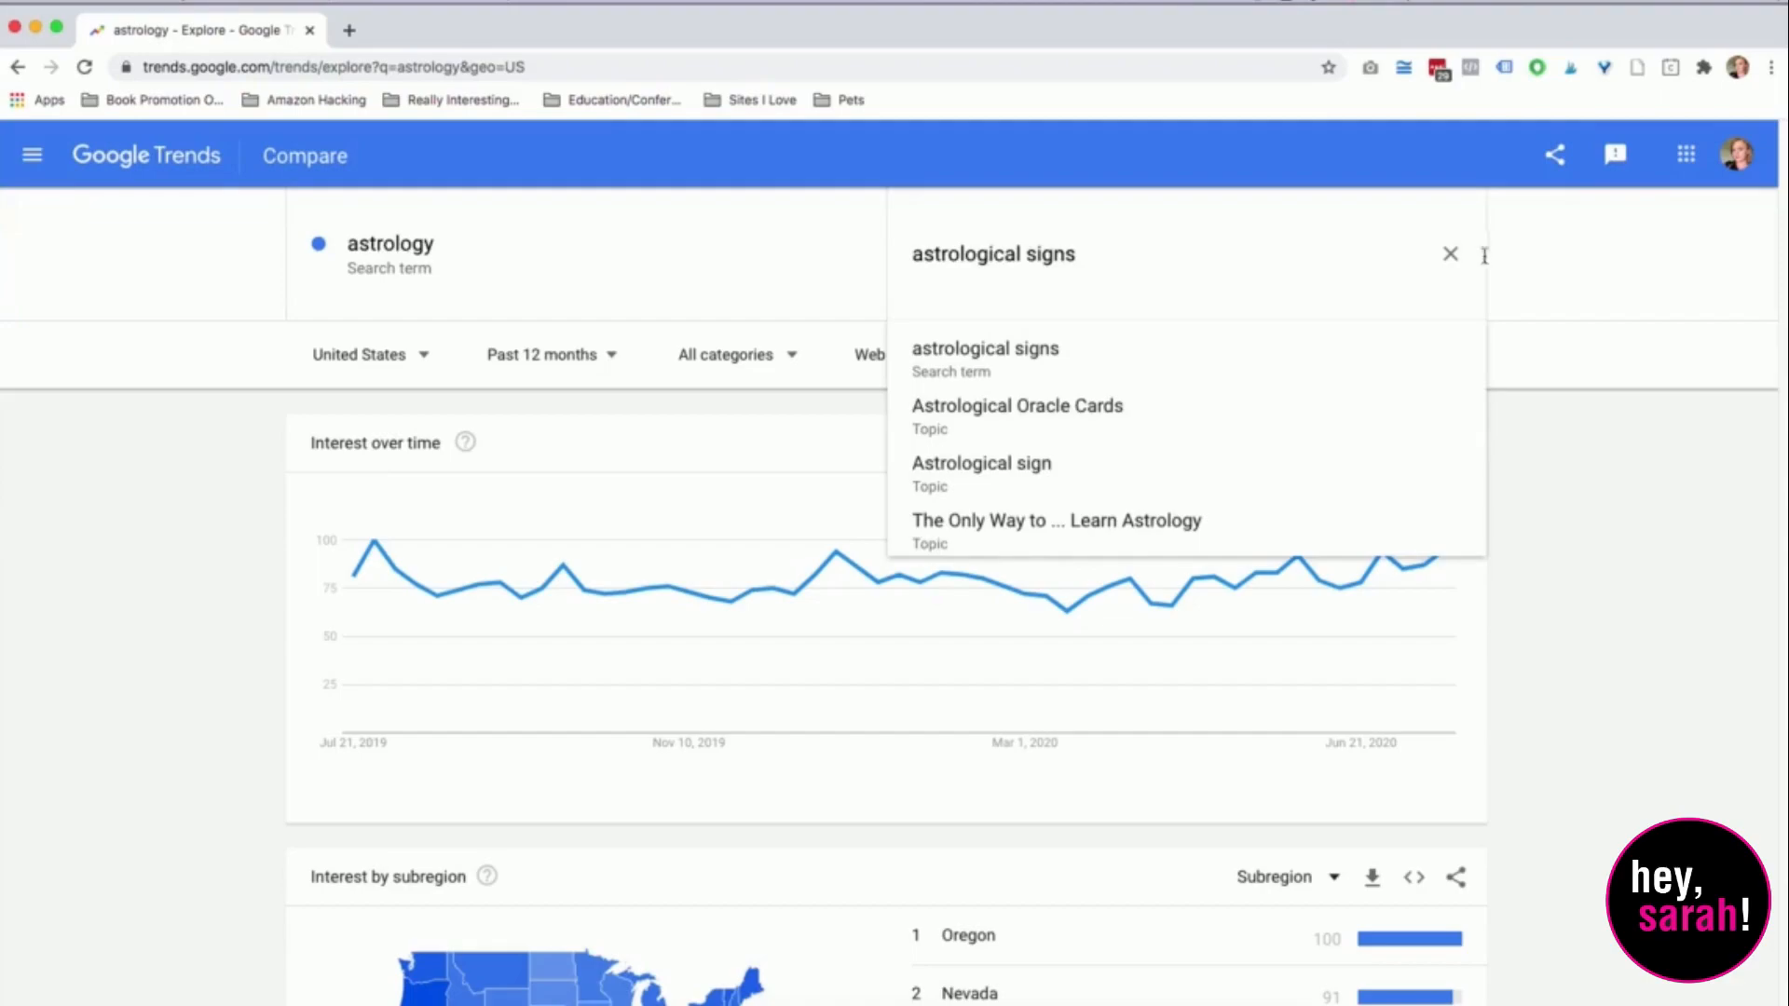
left_click(1121, 381)
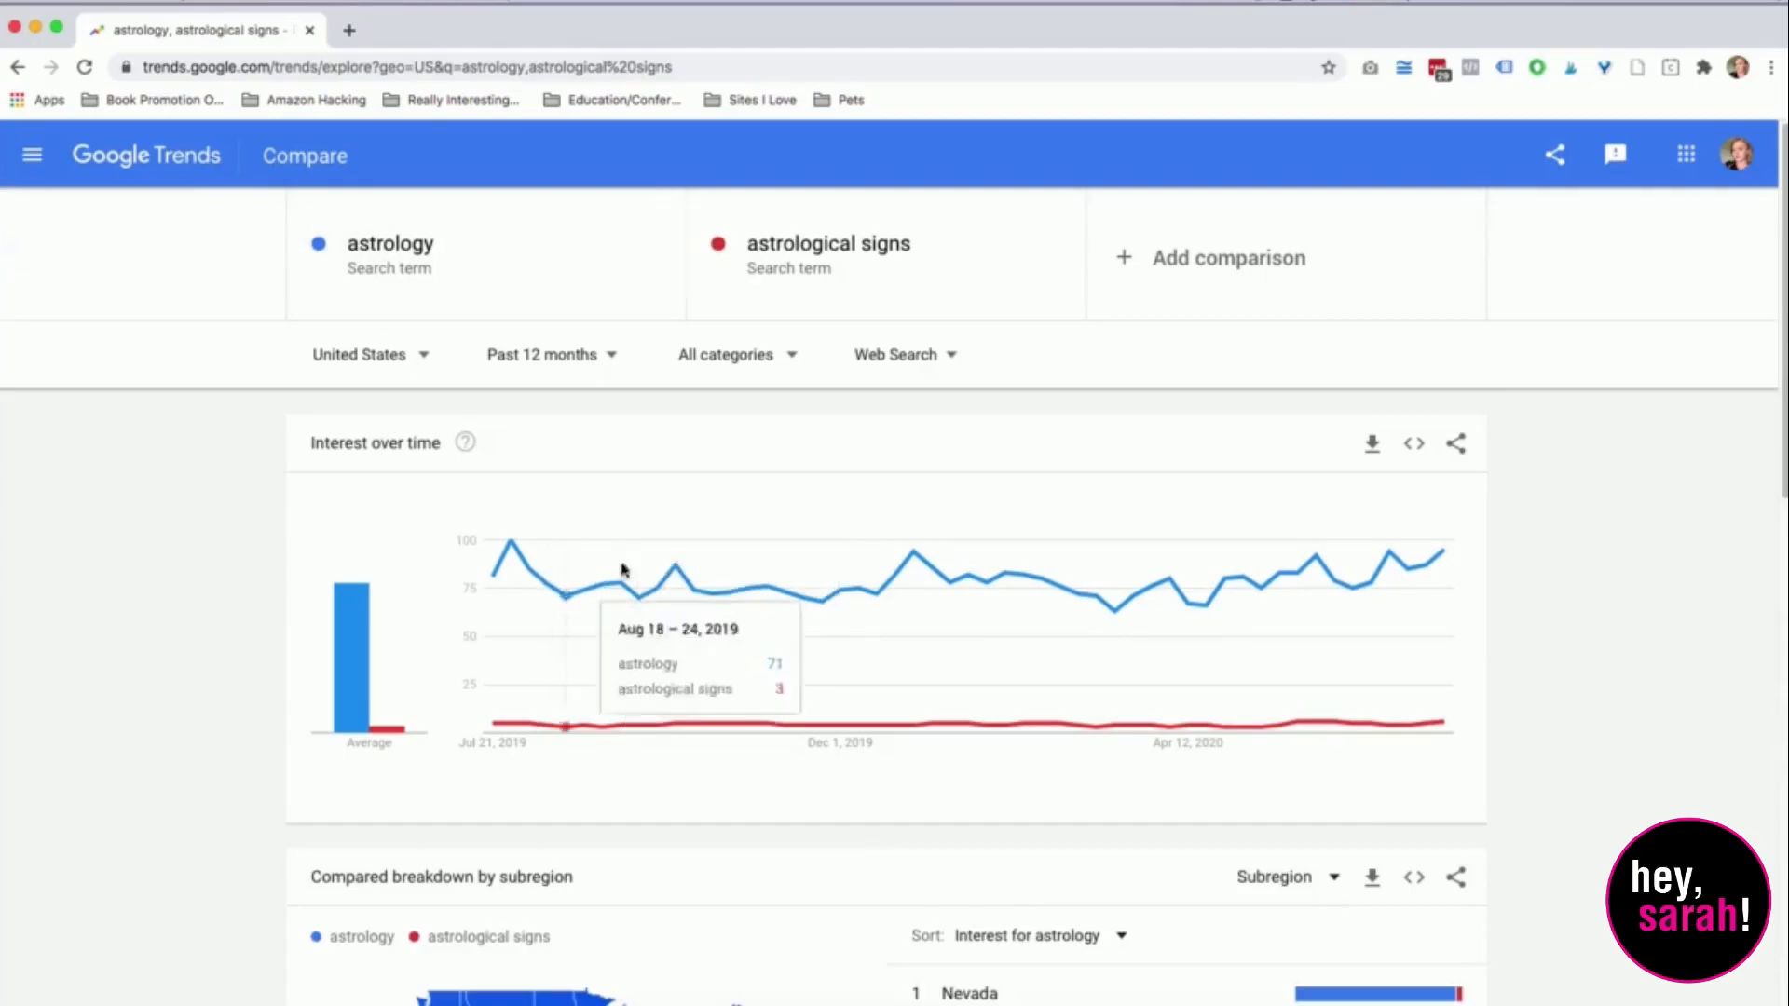
Add "horoscope" as a third search term to the comparison
scroll(1568, 661, "down", 2)
scroll(1565, 662, "up", 2)
left_click(1242, 269)
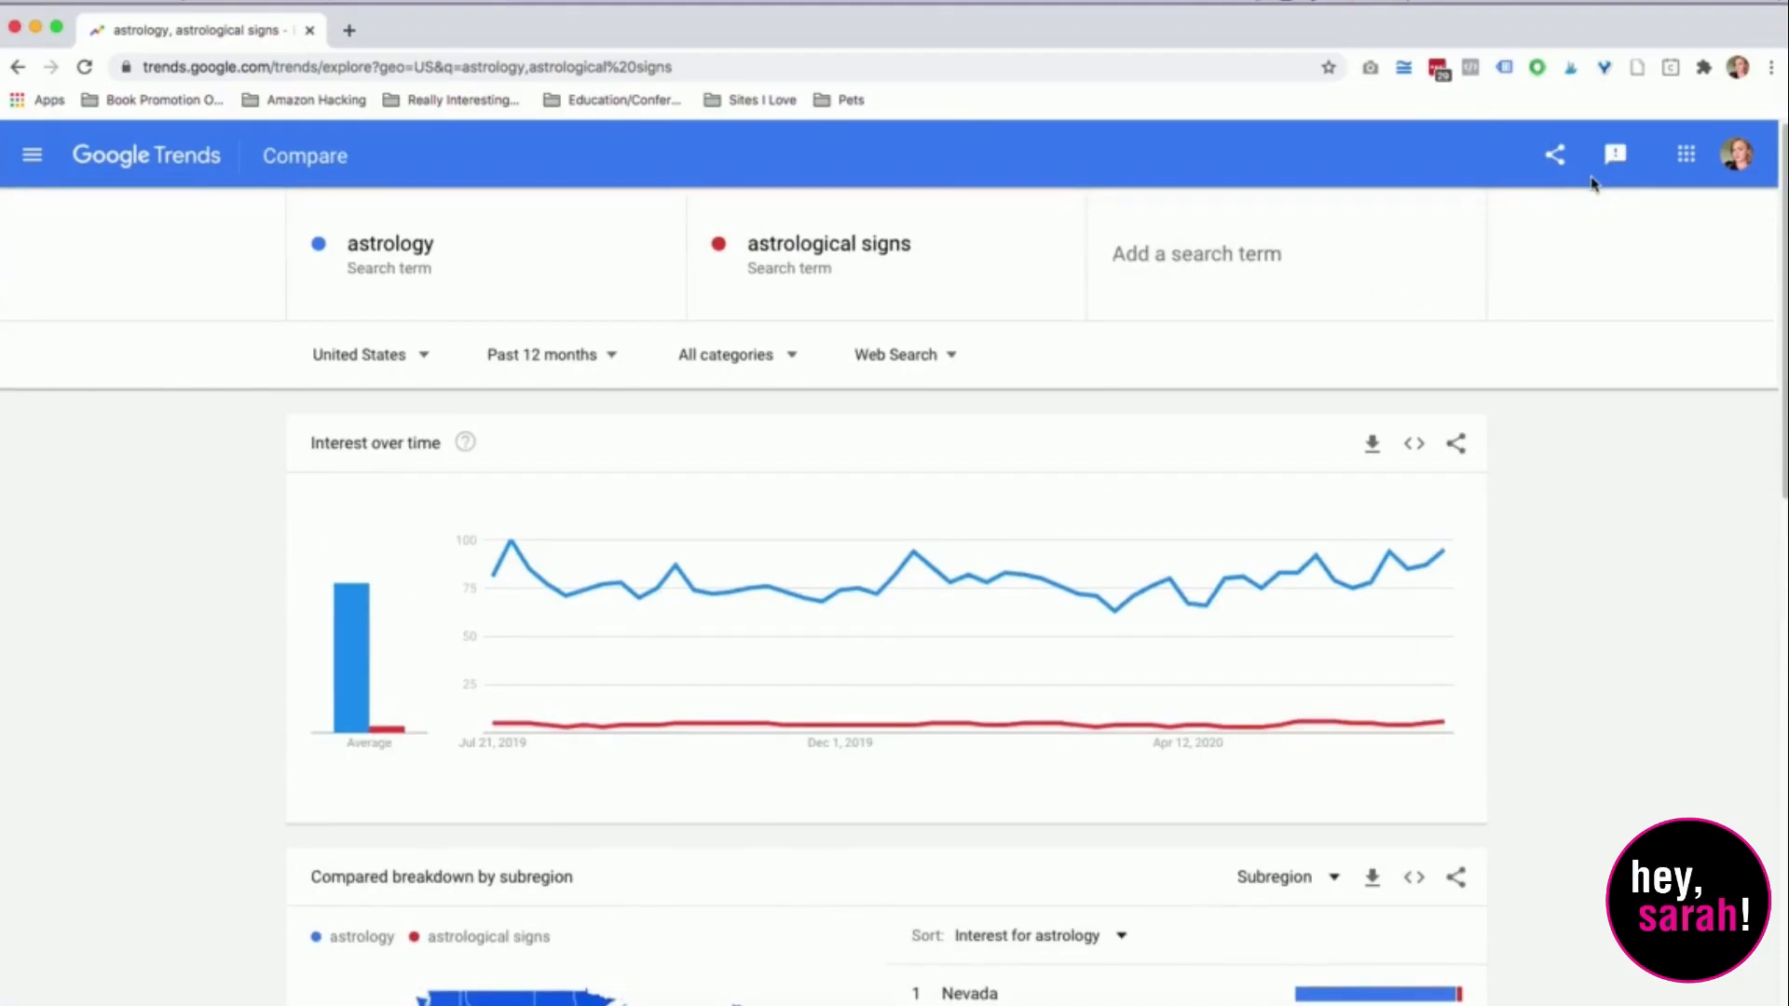
type("m")
type("y ")
type("horo")
key("super+a")
type("horosco")
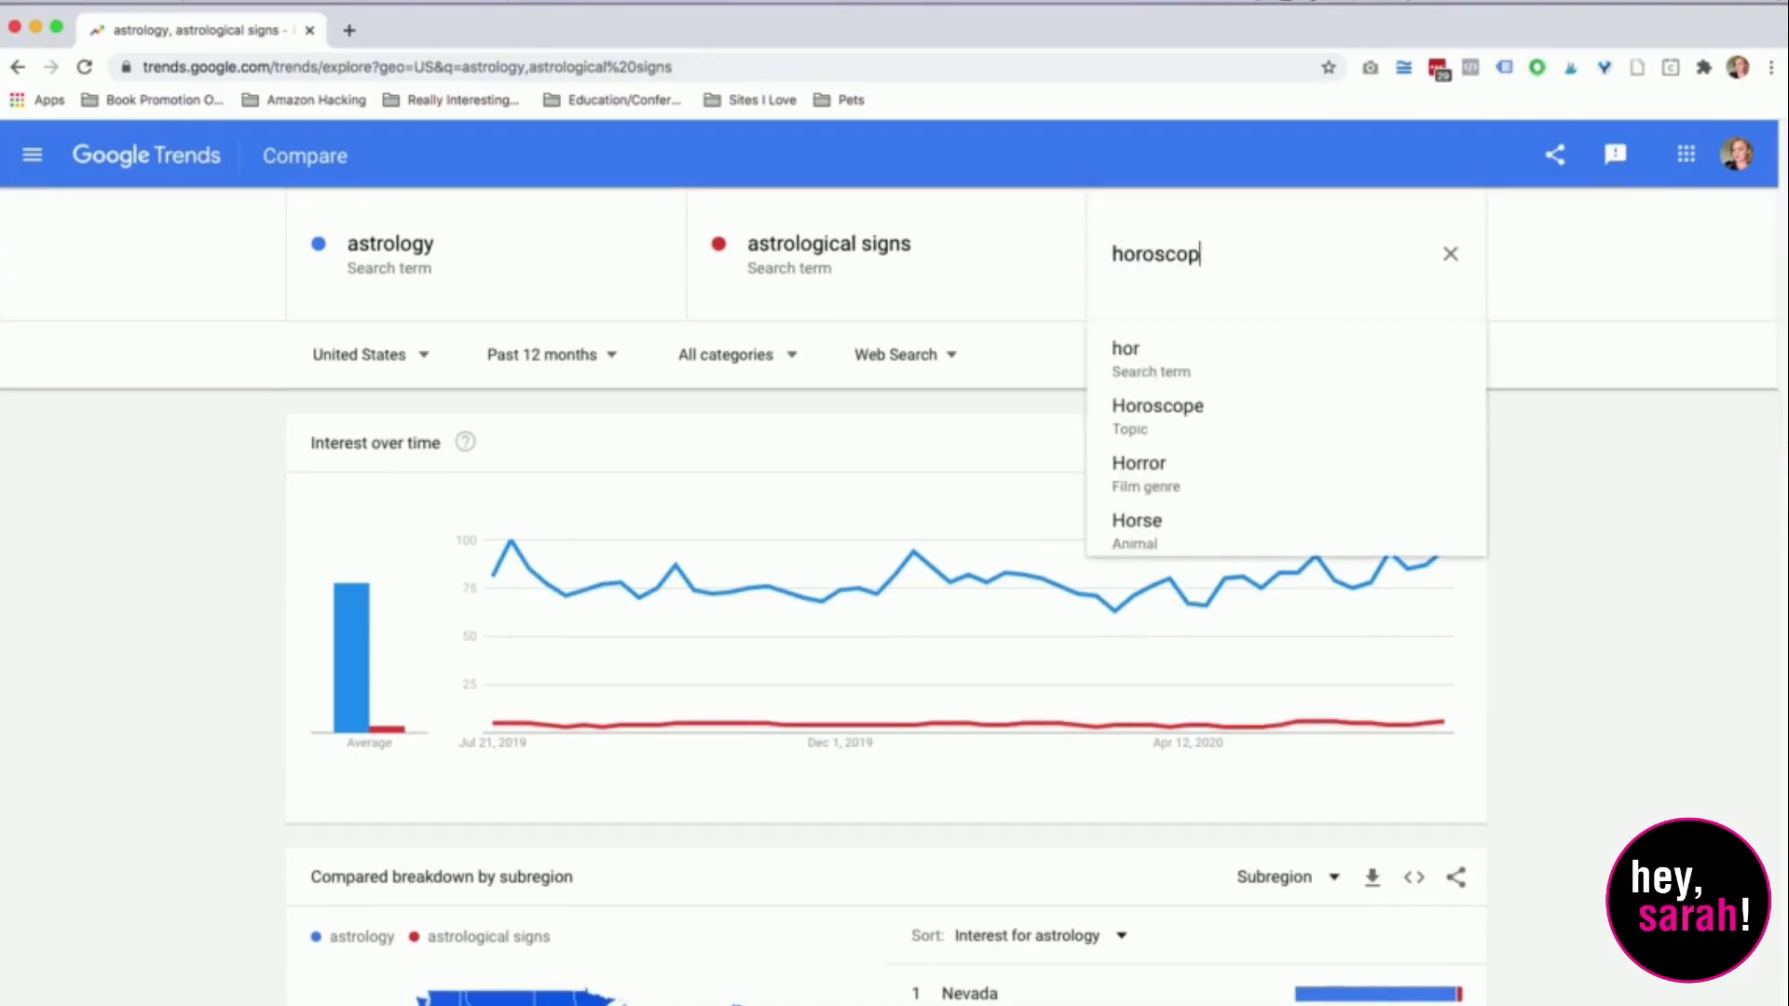
type("pe")
key("Return")
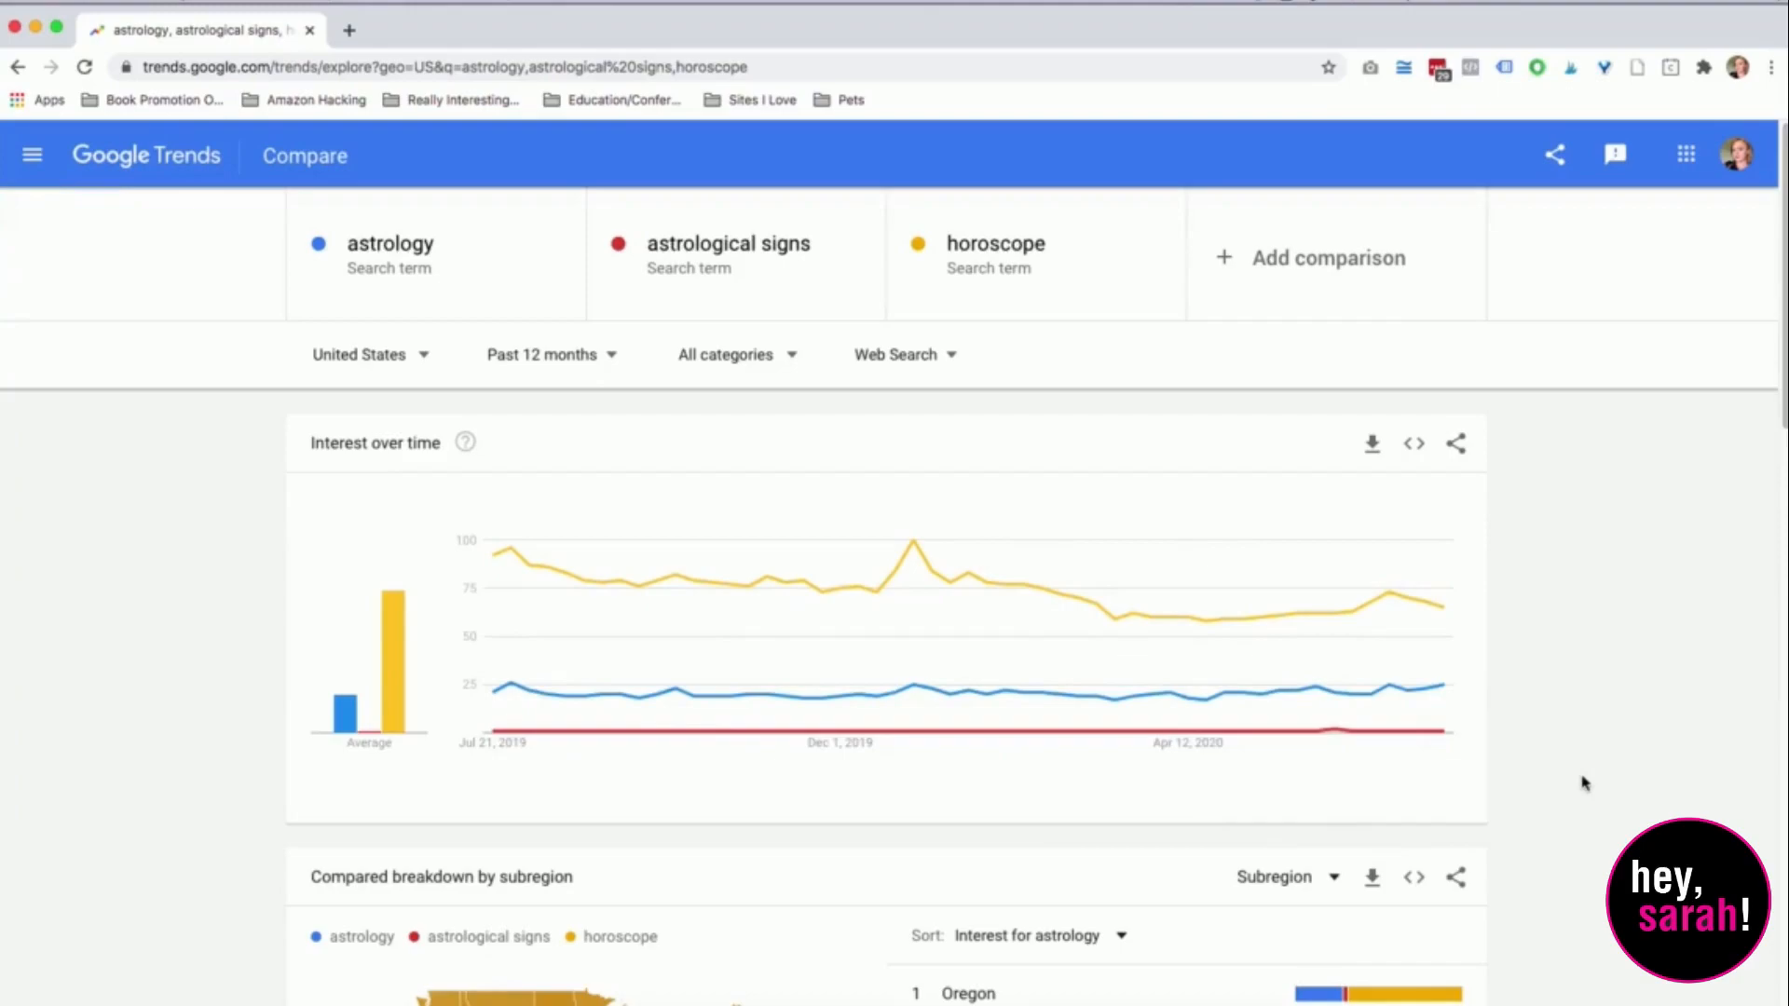
Examine the interest over time, the subregion breakdown and the rising related queries for astrology, astrological signs and horoscope
scroll(1584, 782, "down", 1)
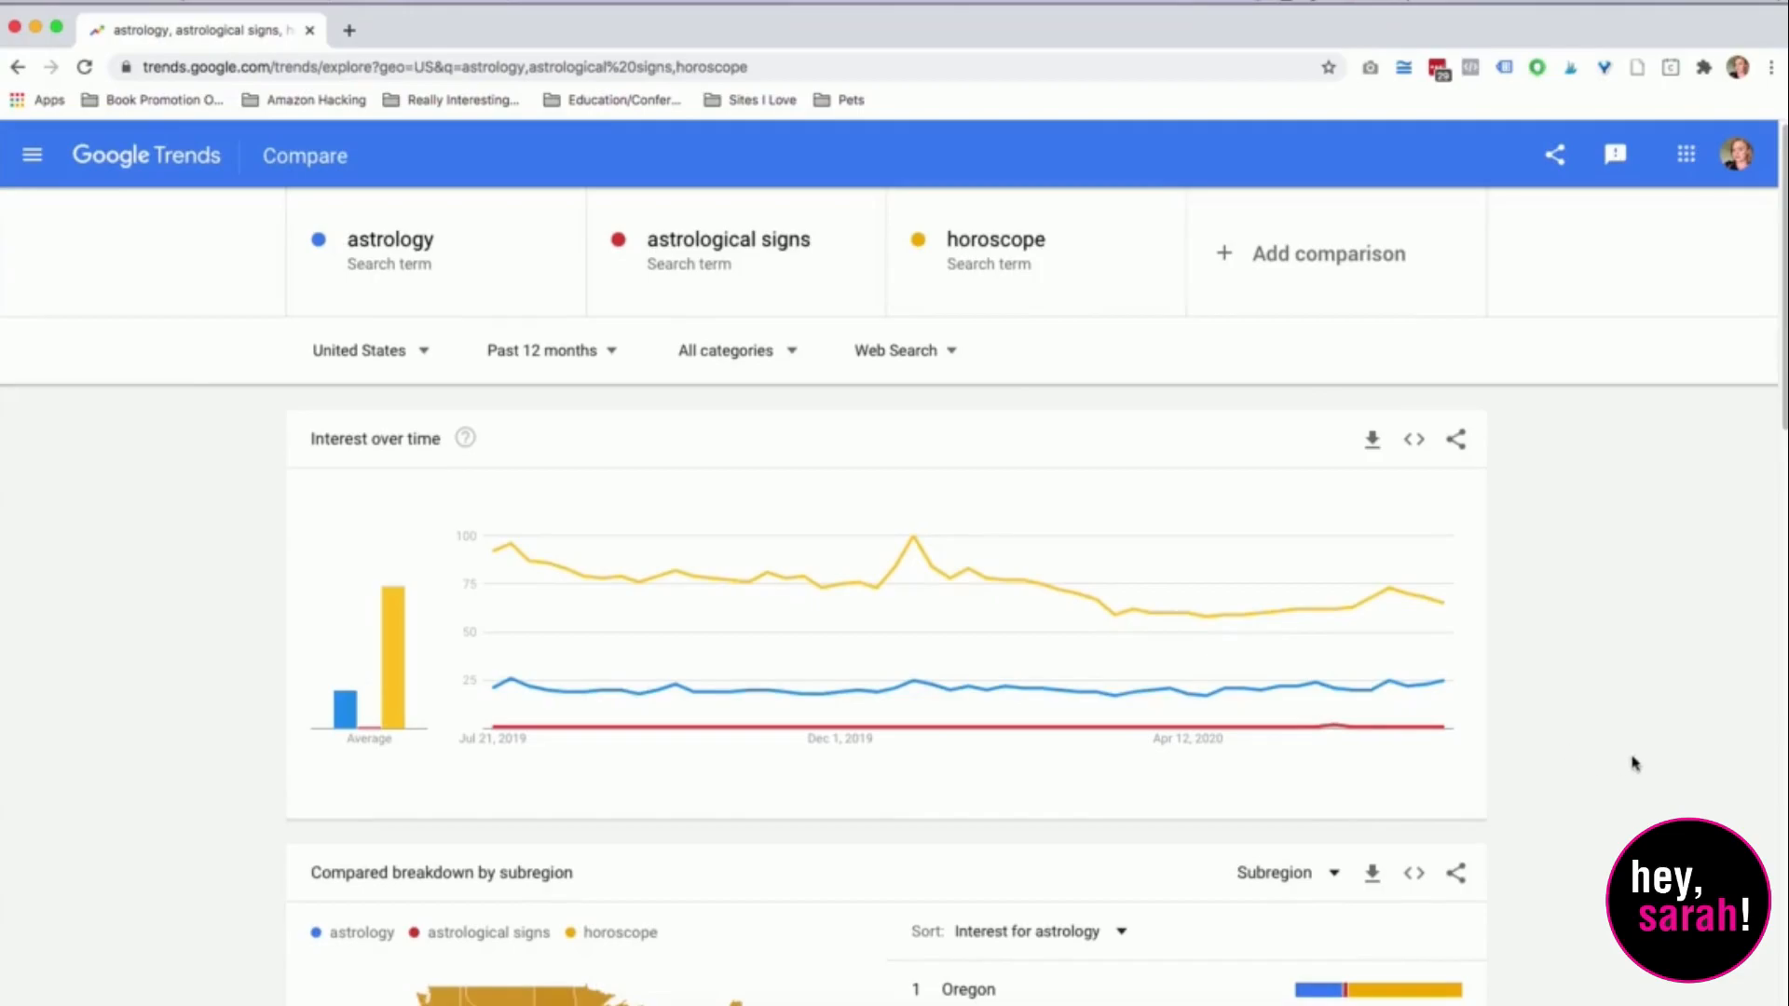
scroll(1632, 764, "down", 5)
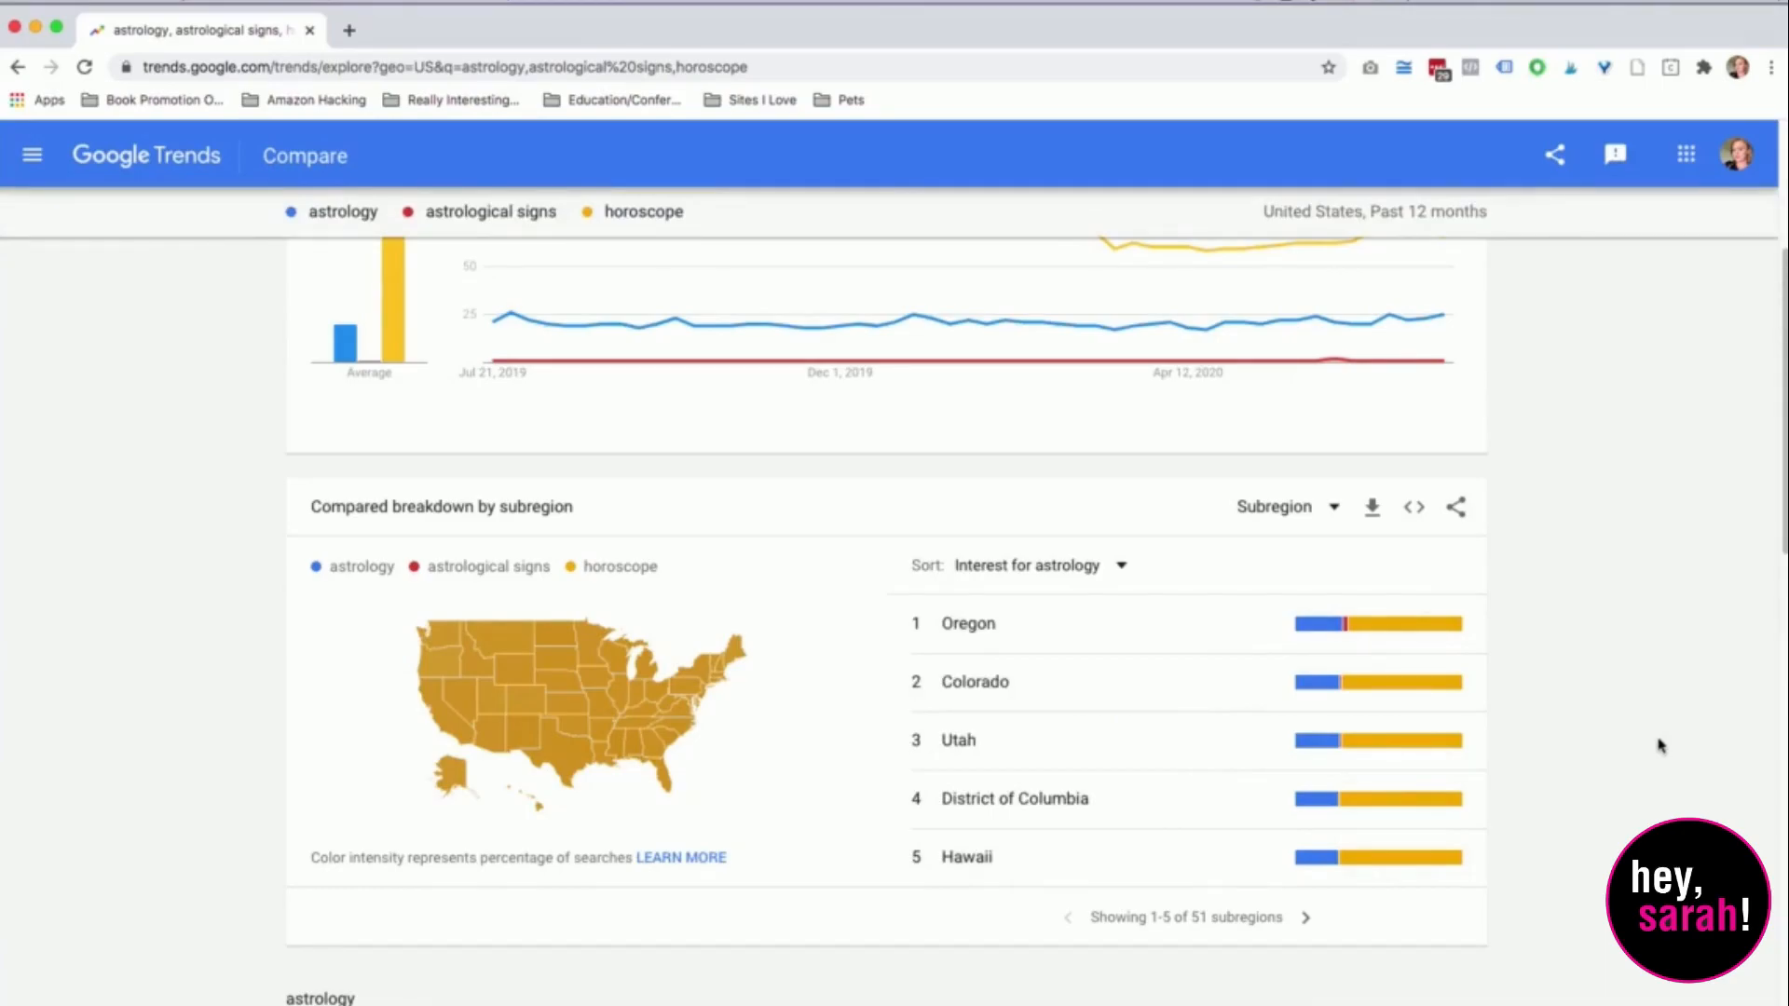
scroll(1654, 745, "down", 8)
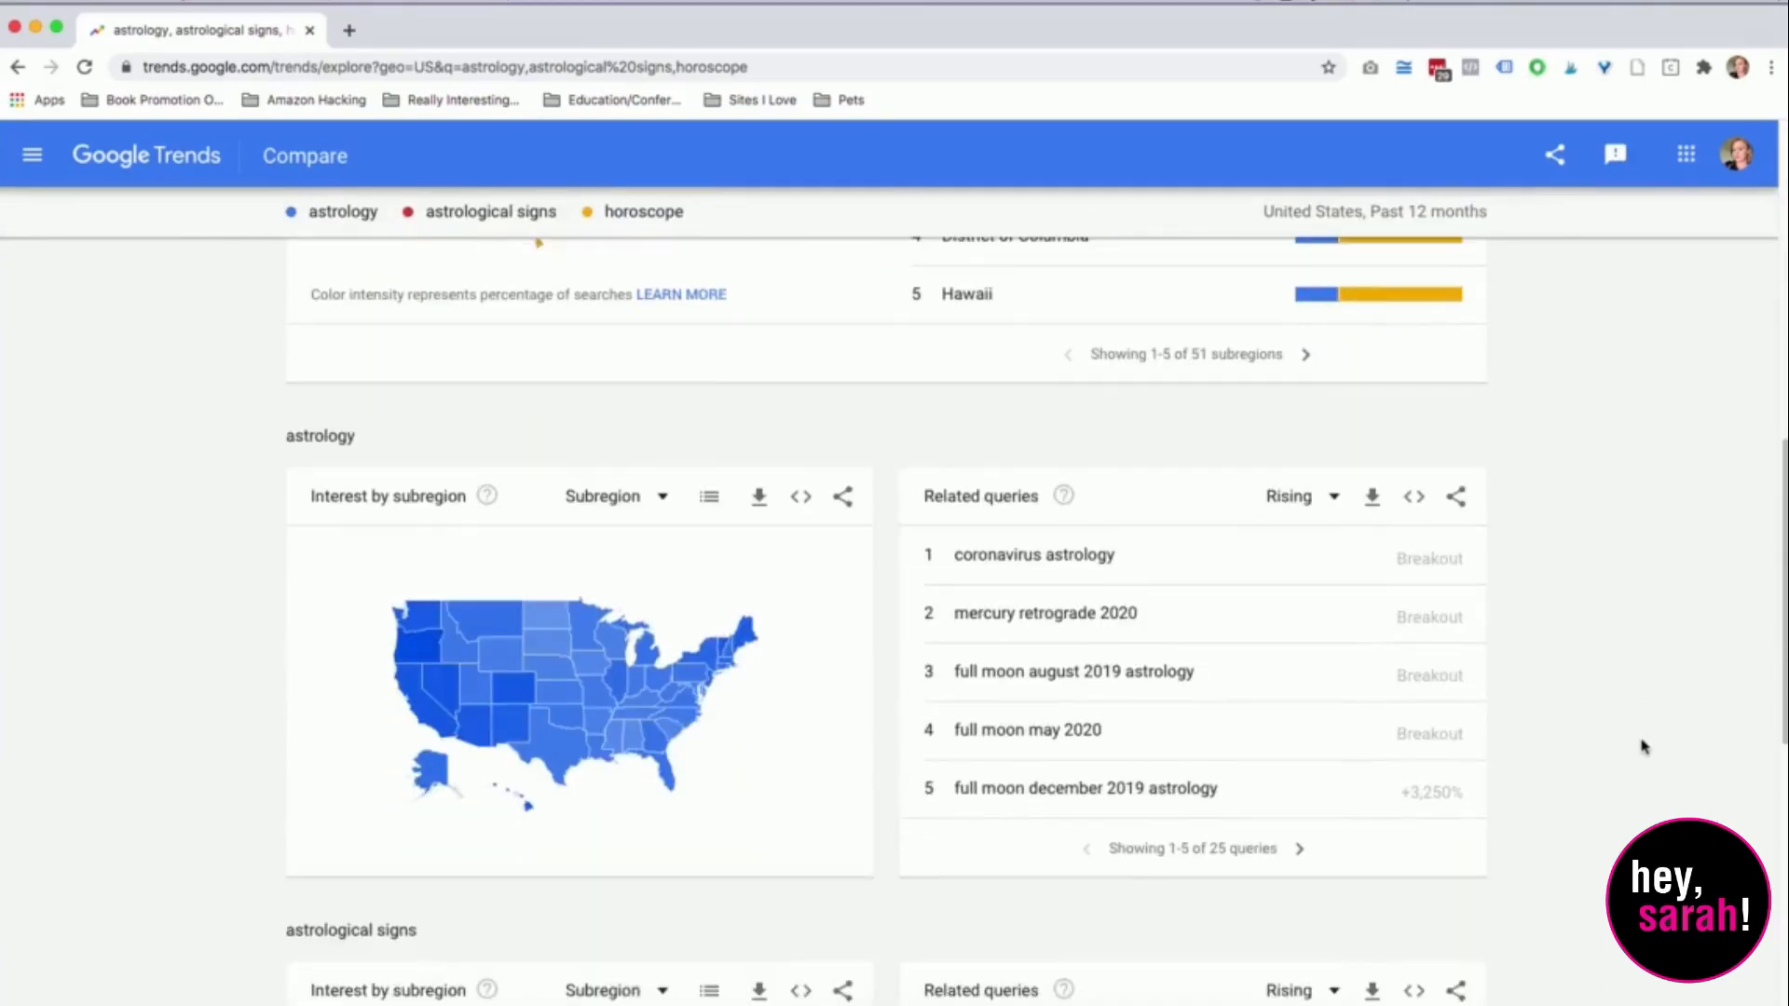
scroll(1643, 746, "down", 8)
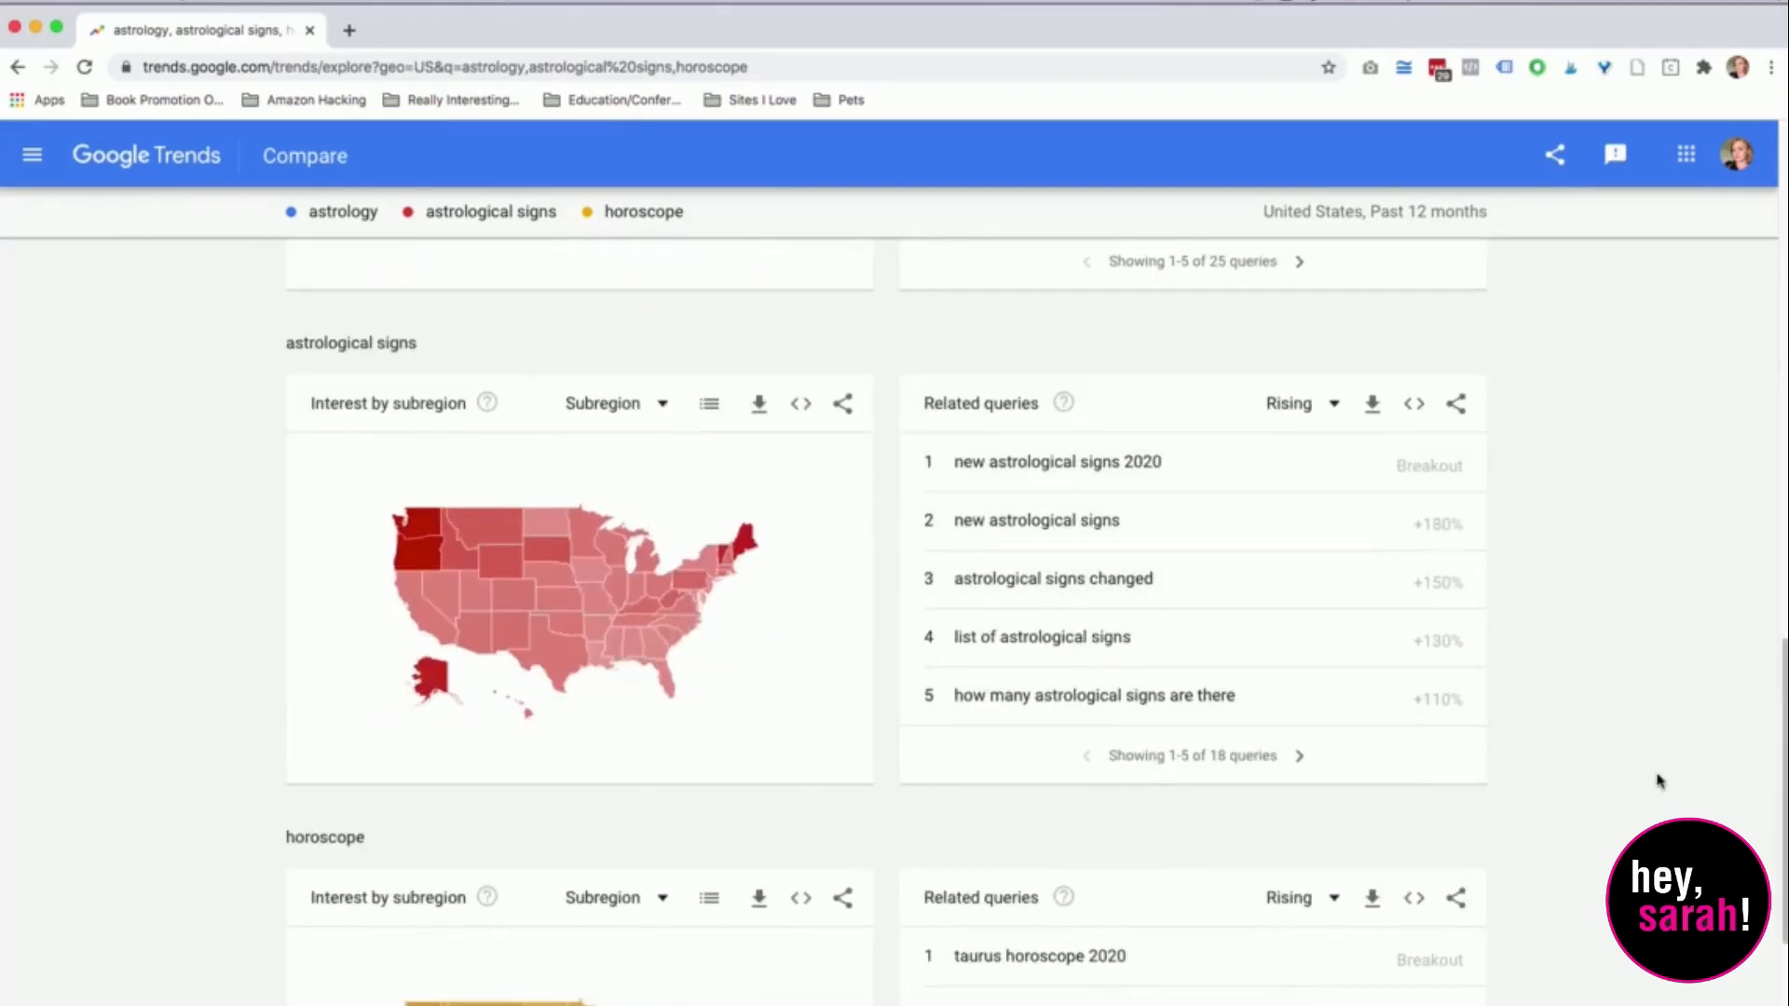
scroll(1659, 781, "down", 4)
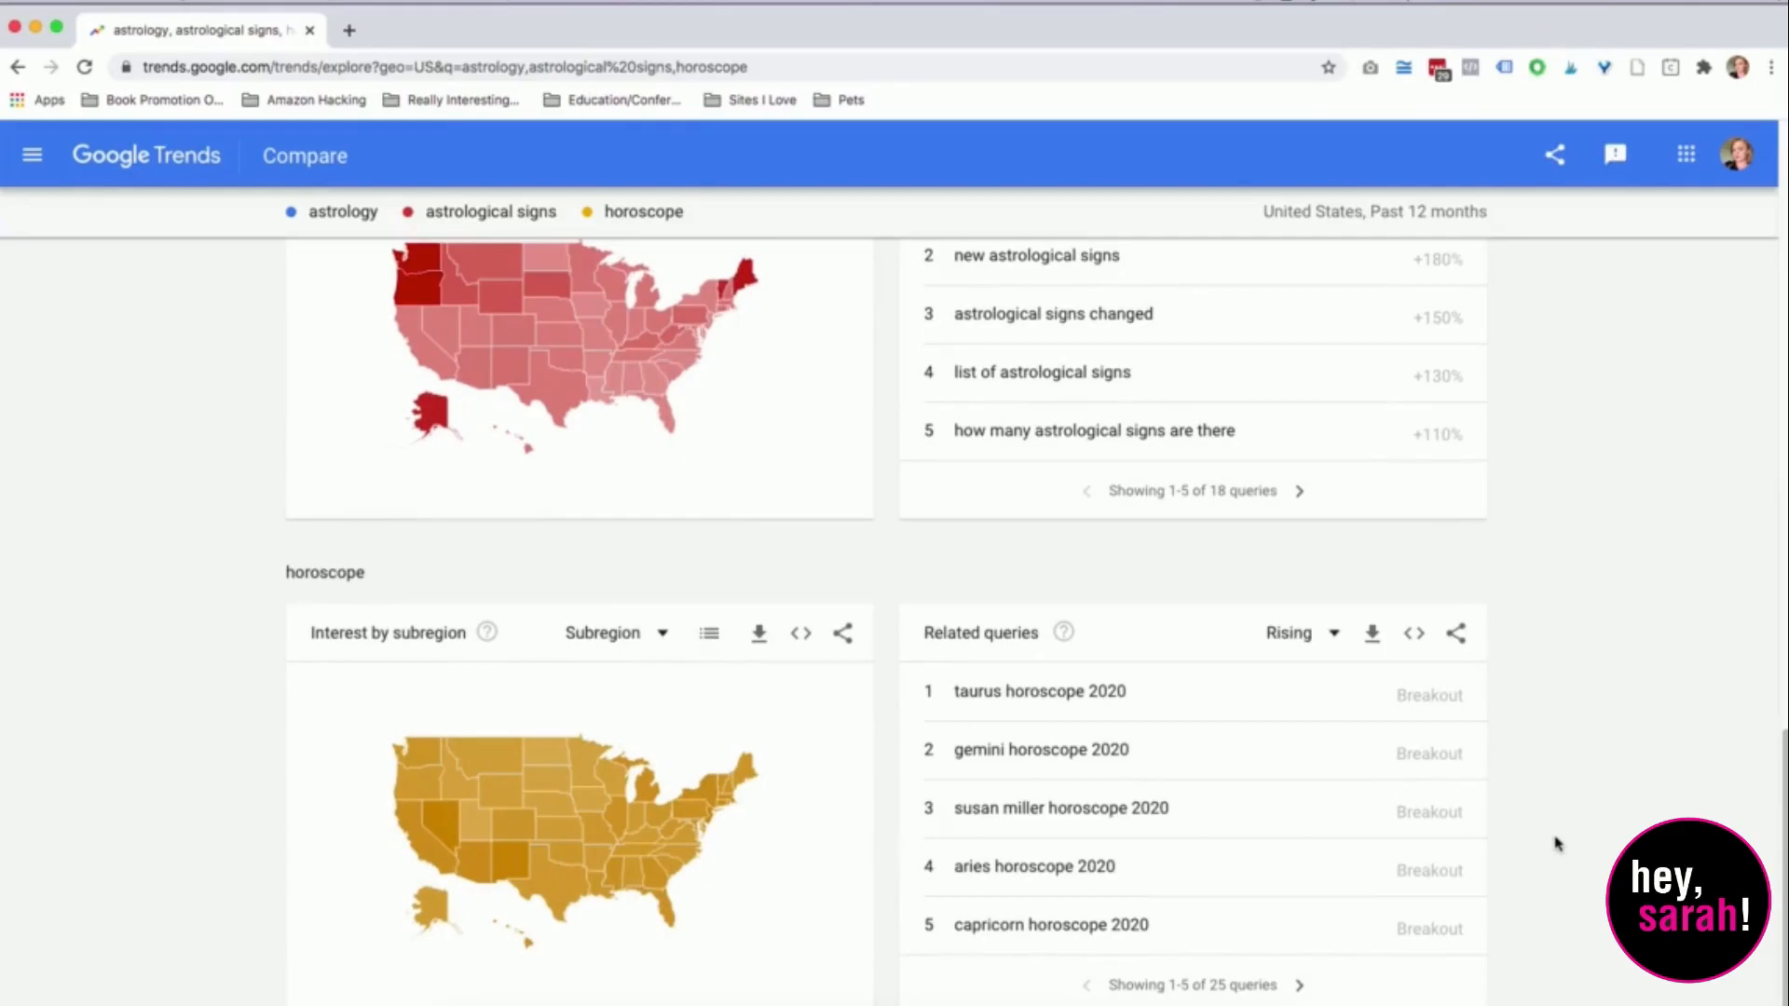
scroll(1550, 853, "up", 20)
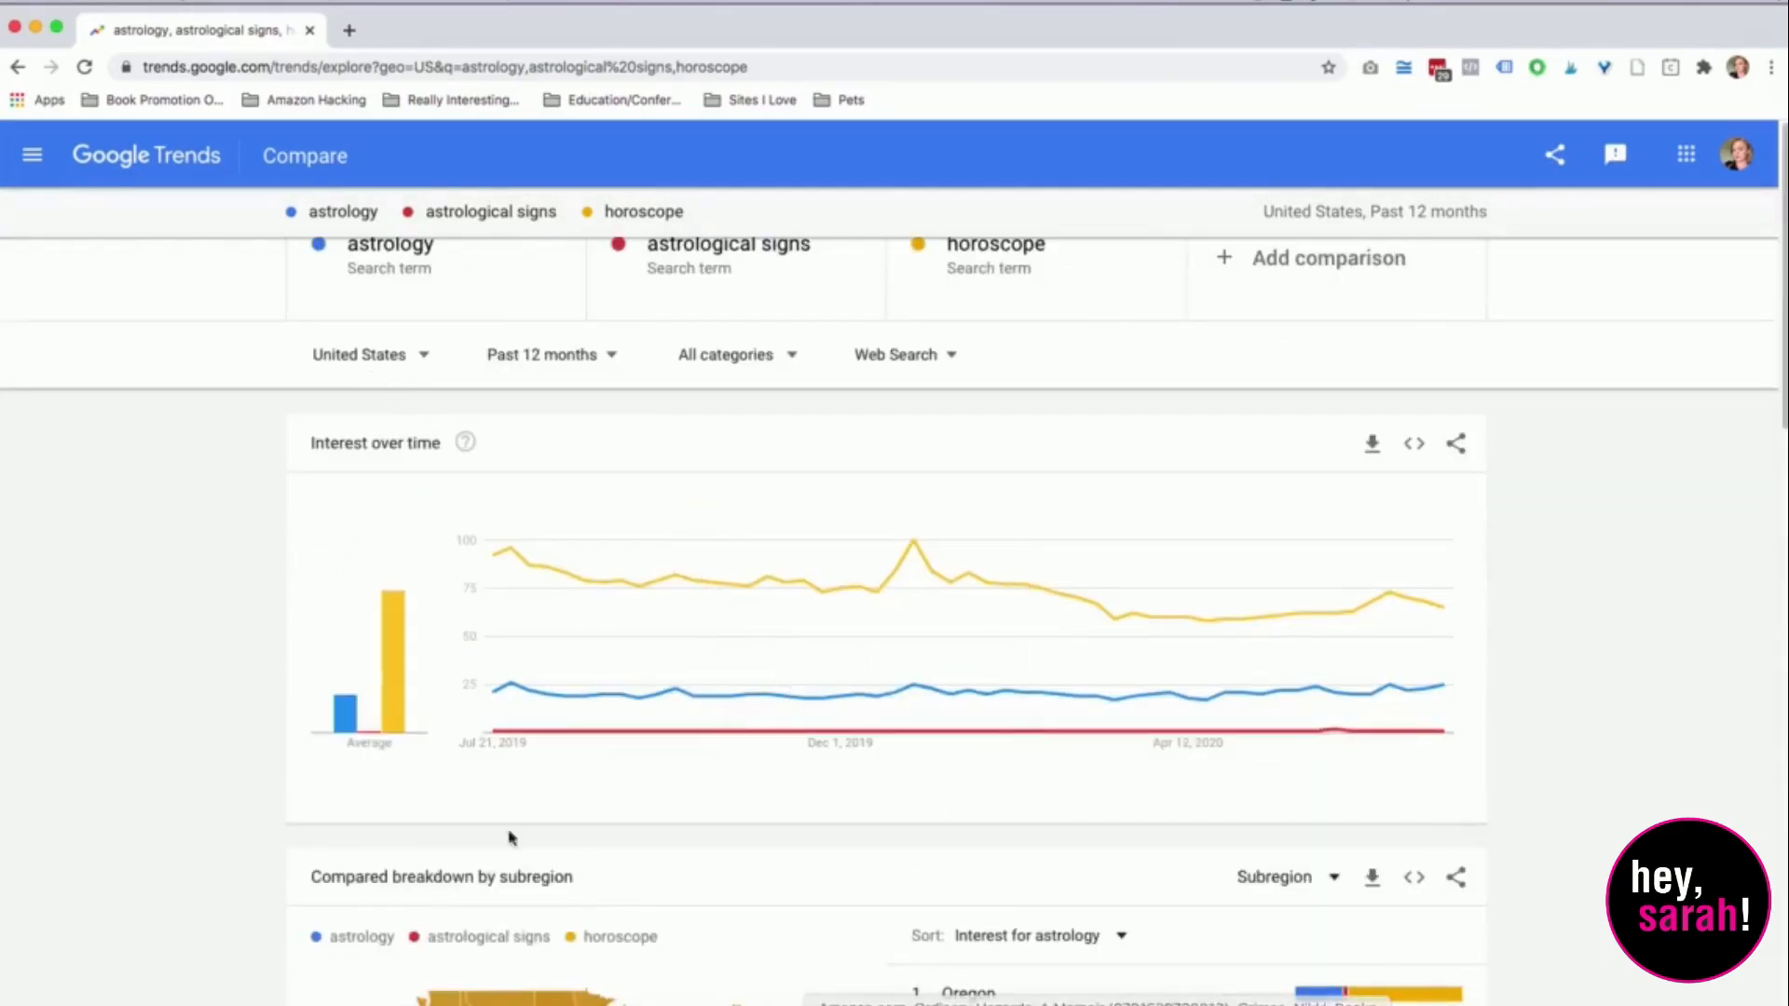
mouse_move(853, 571)
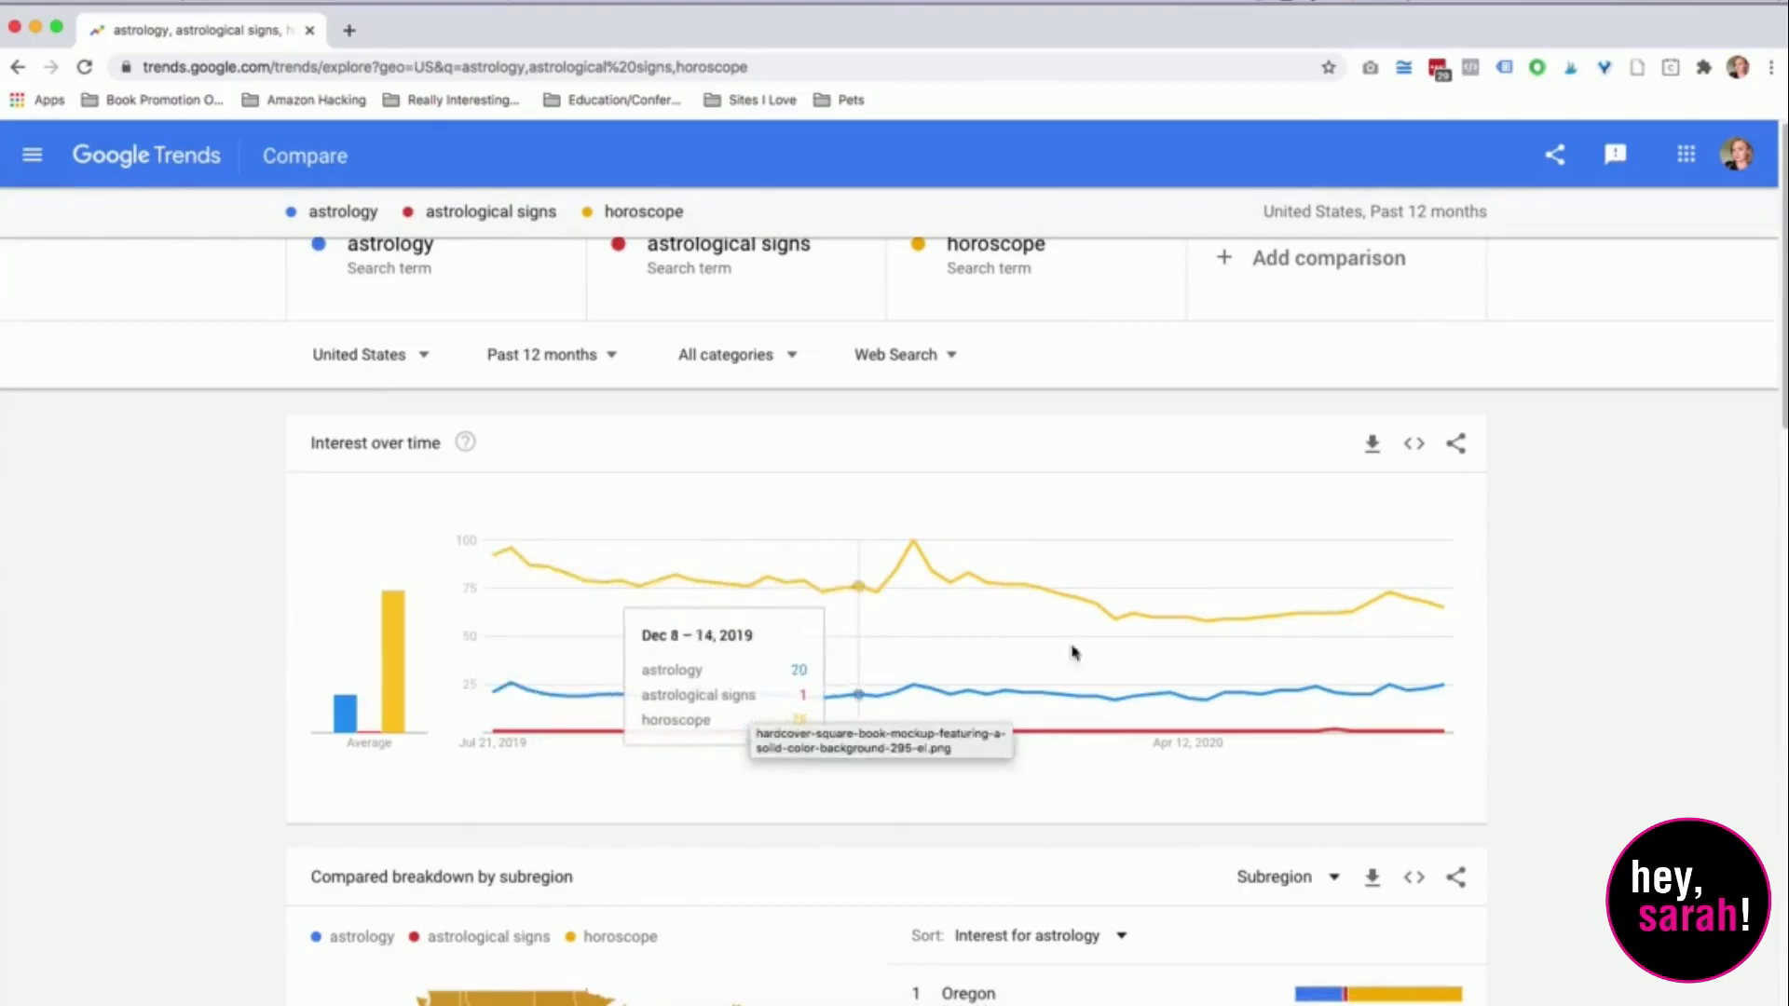
scroll(1066, 799, "down", 8)
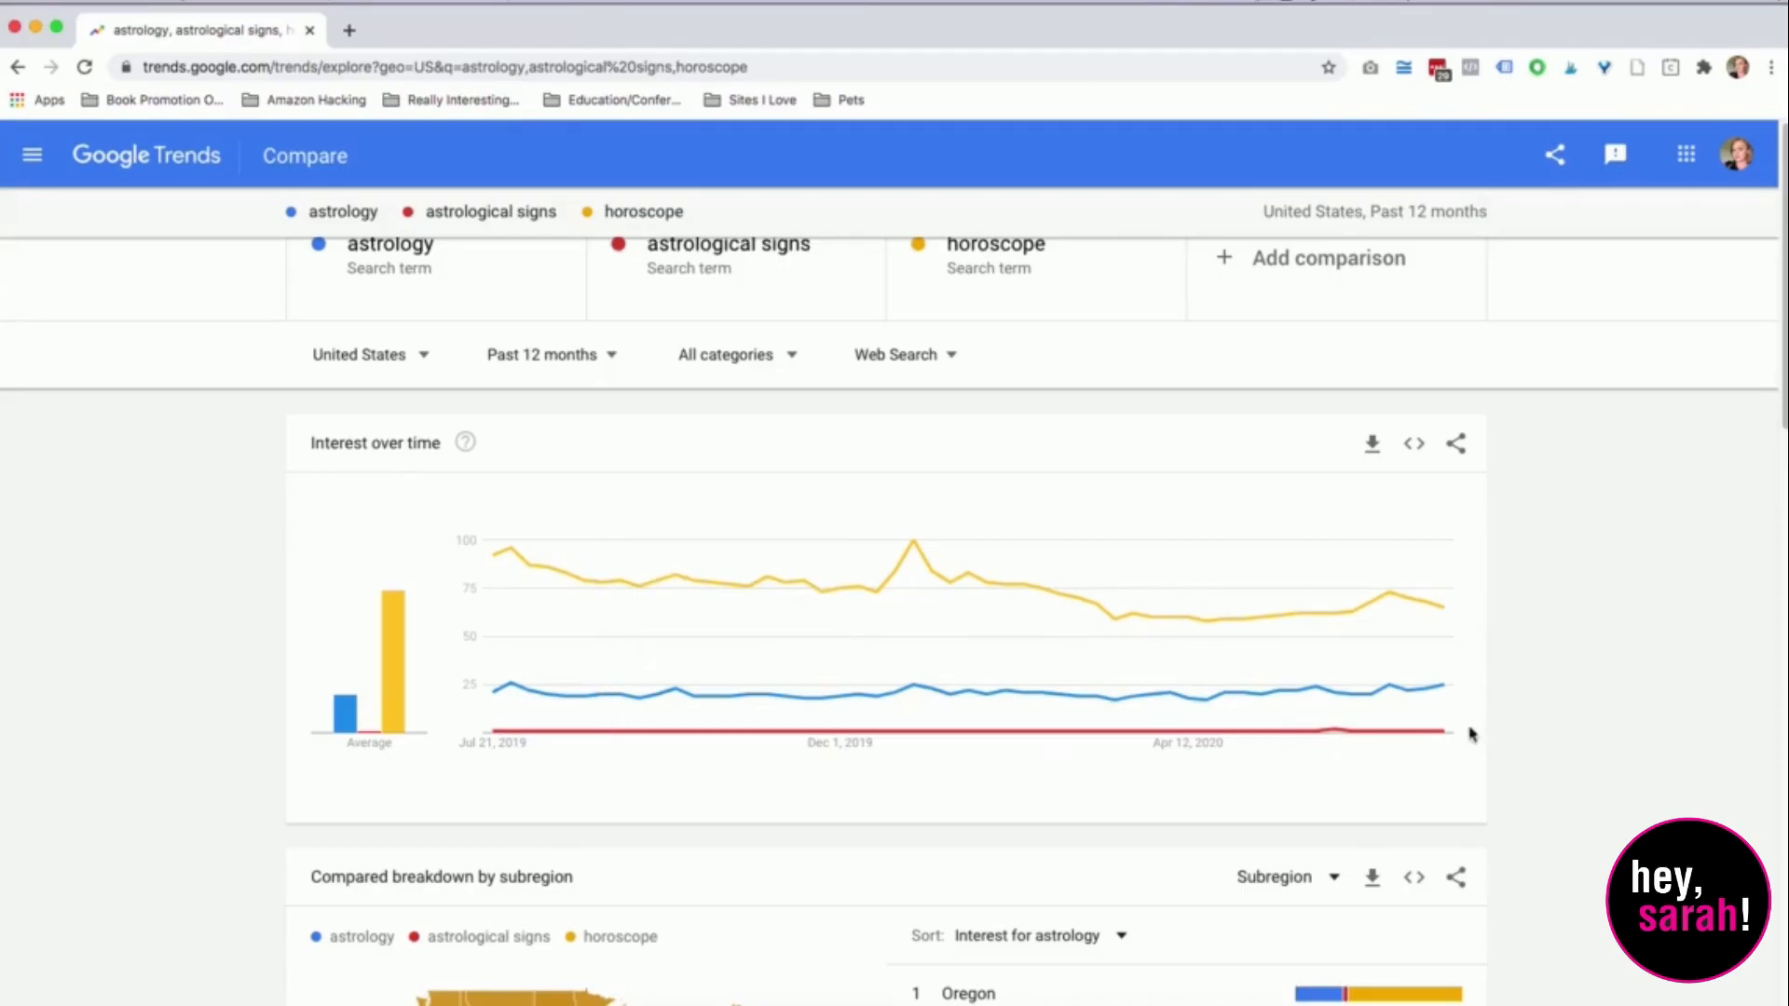
scroll(1658, 767, "down", 8)
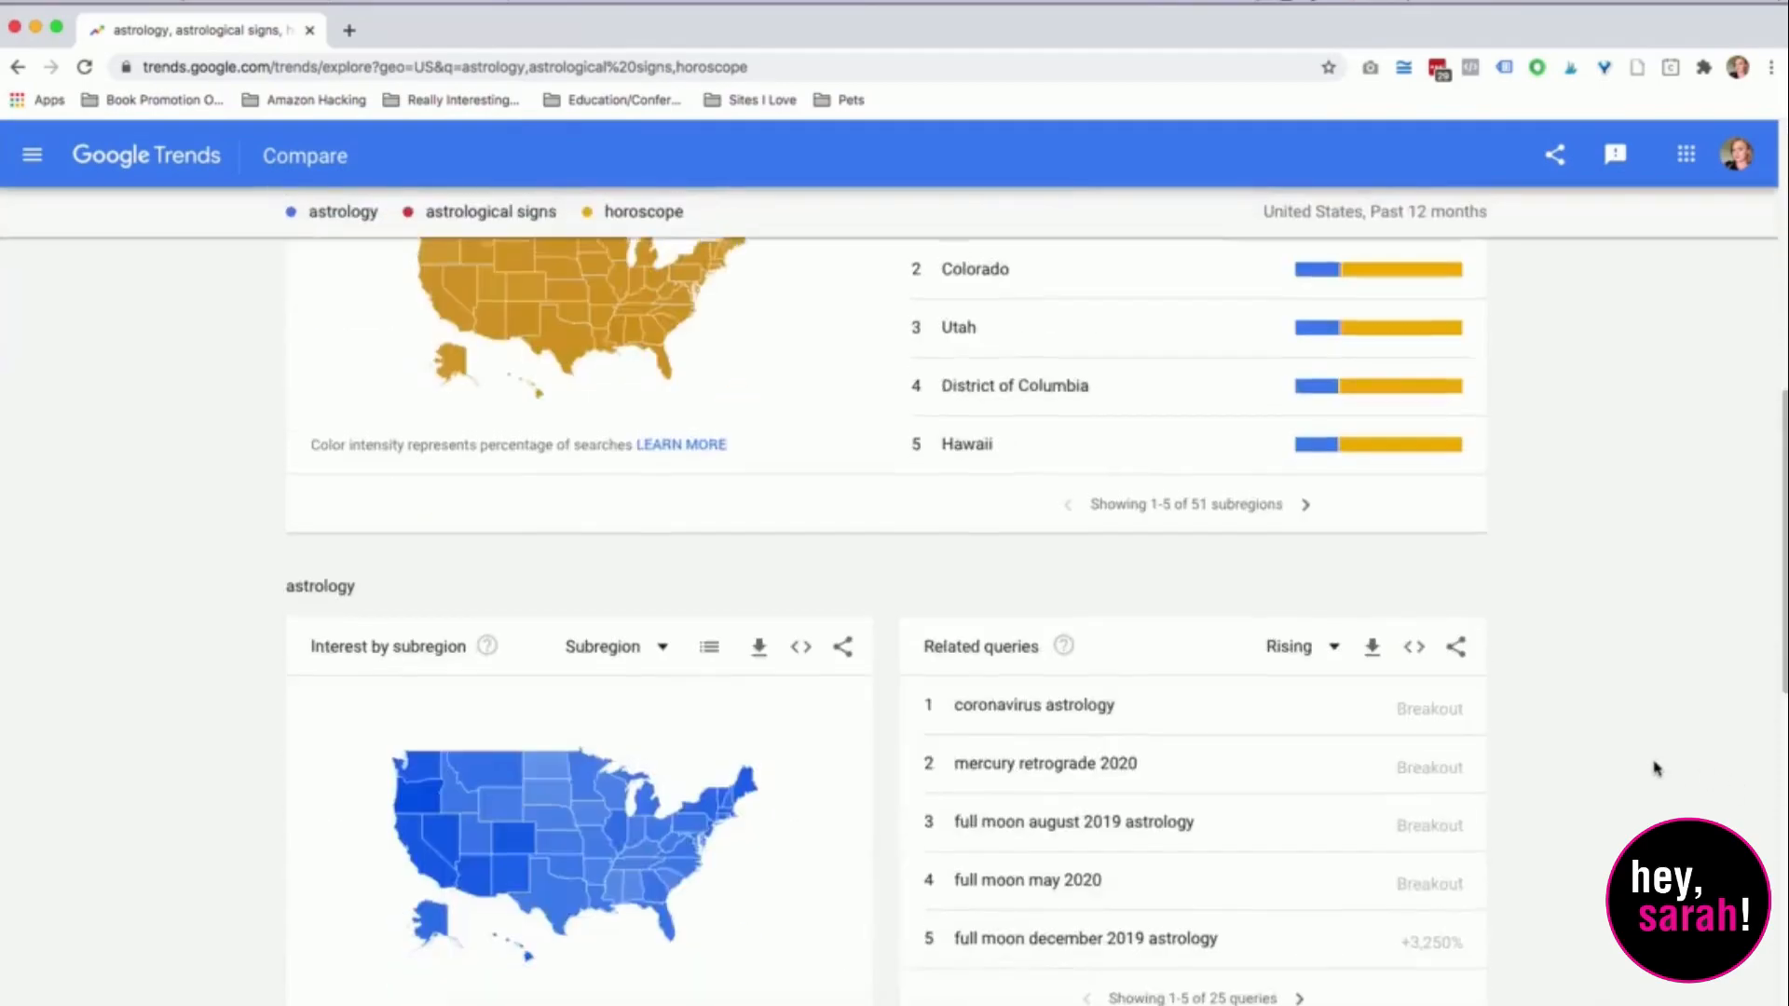
scroll(1658, 767, "up", 8)
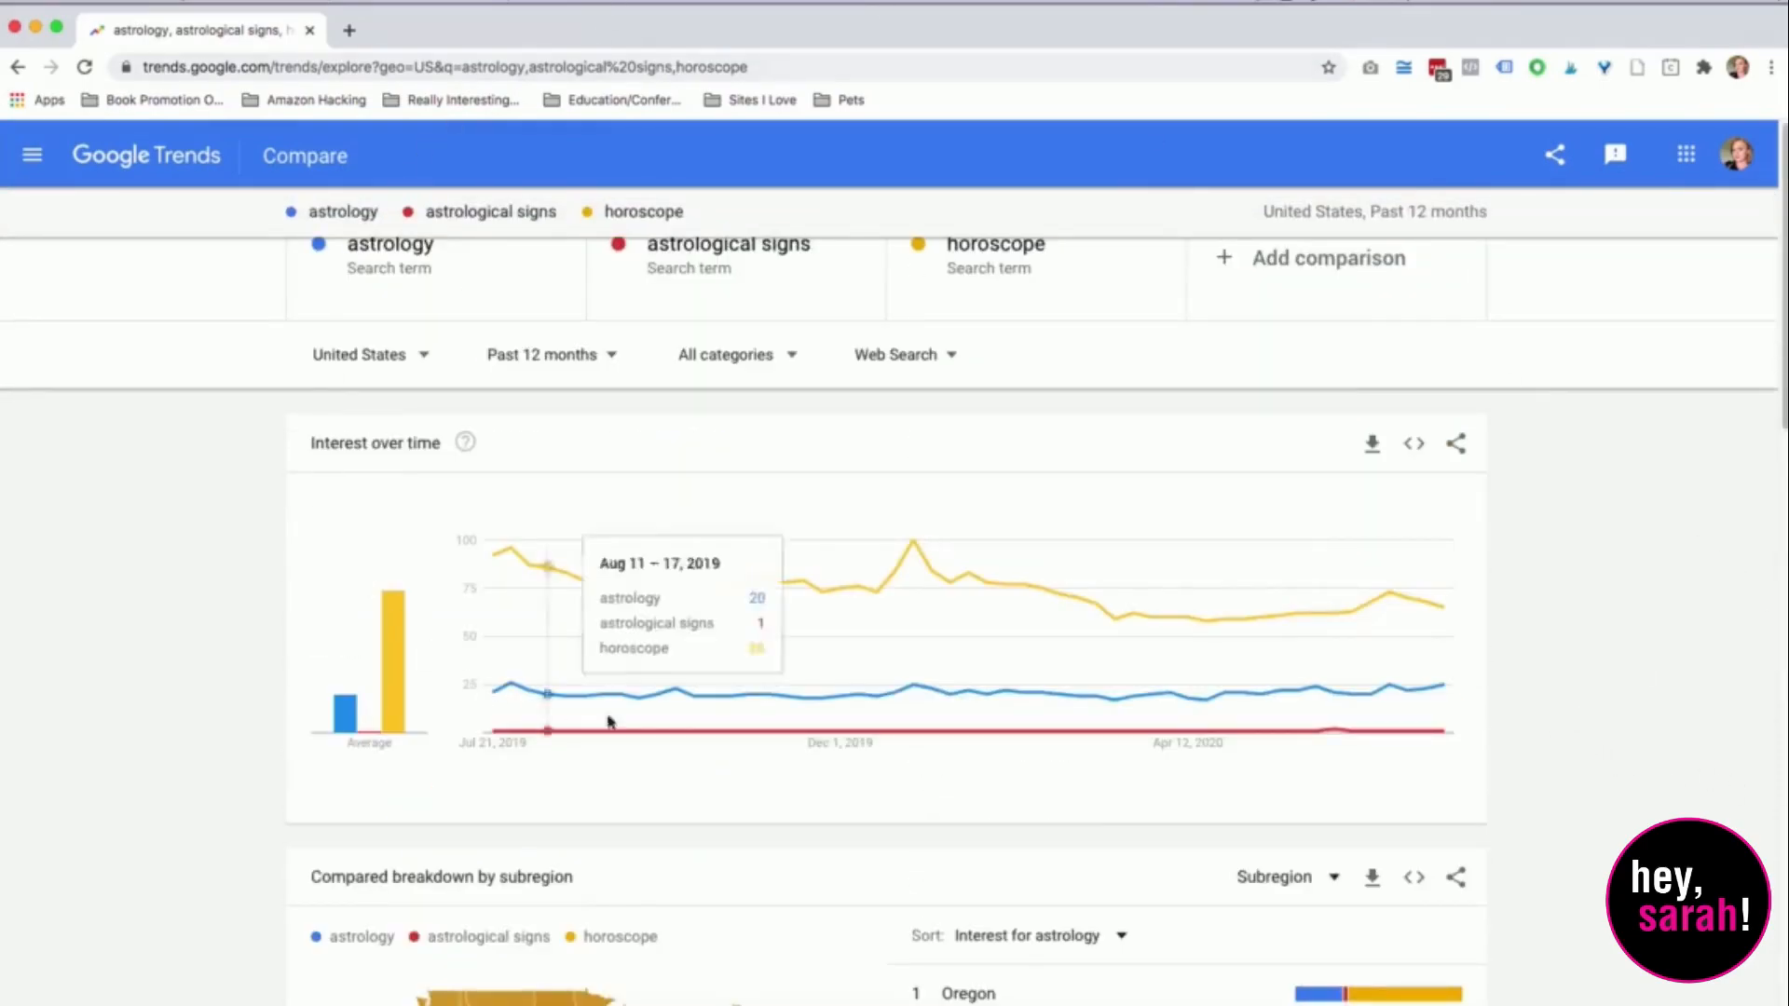